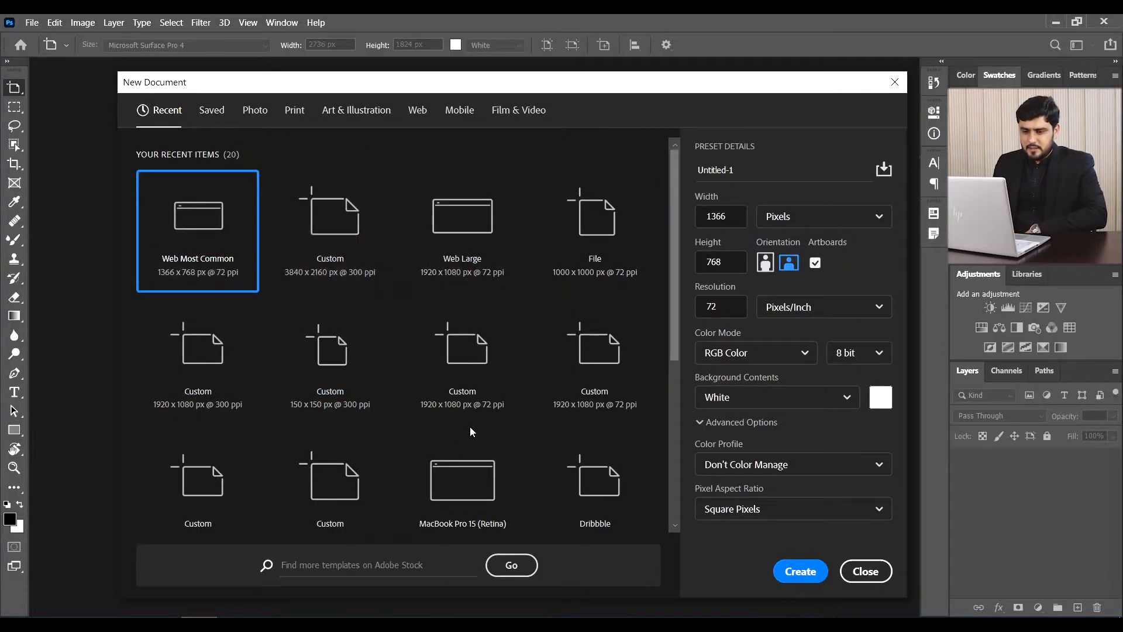
- Create a new 1366 × 768 px document from the Web presets, with Artboard 1
left_click(422, 117)
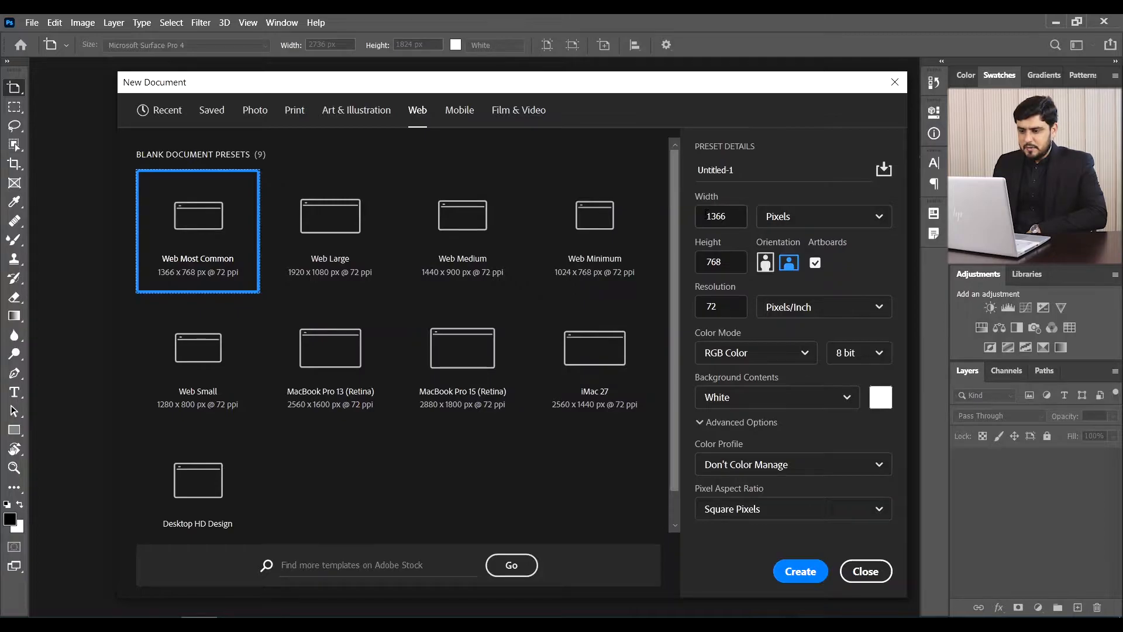
left_click(731, 216)
left_click(731, 220)
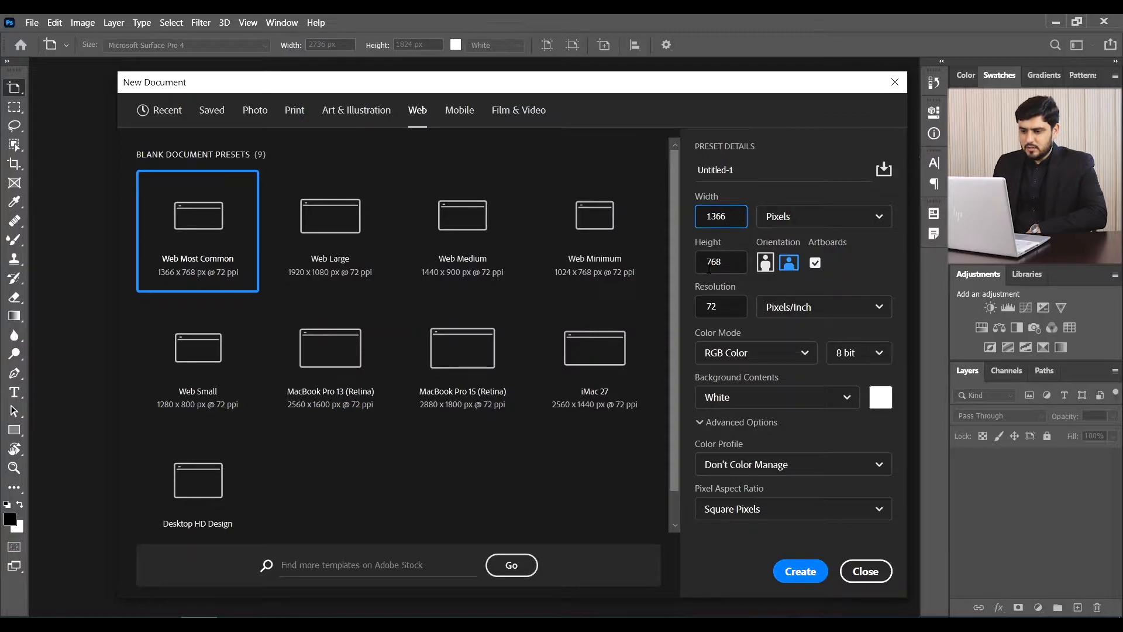
left_click(727, 264)
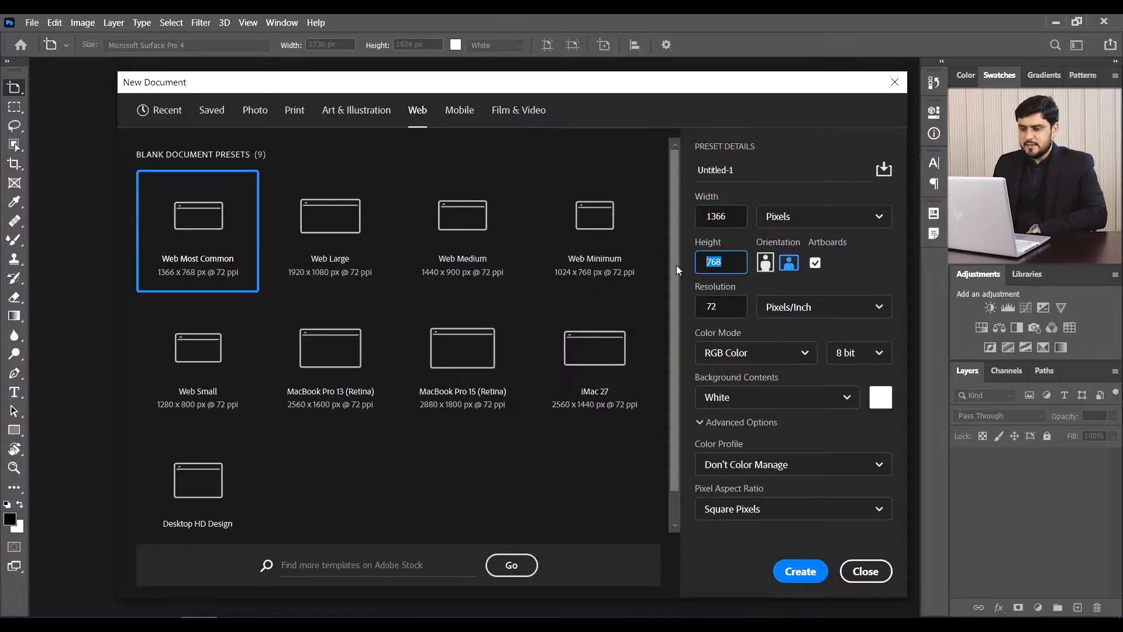
left_click(769, 200)
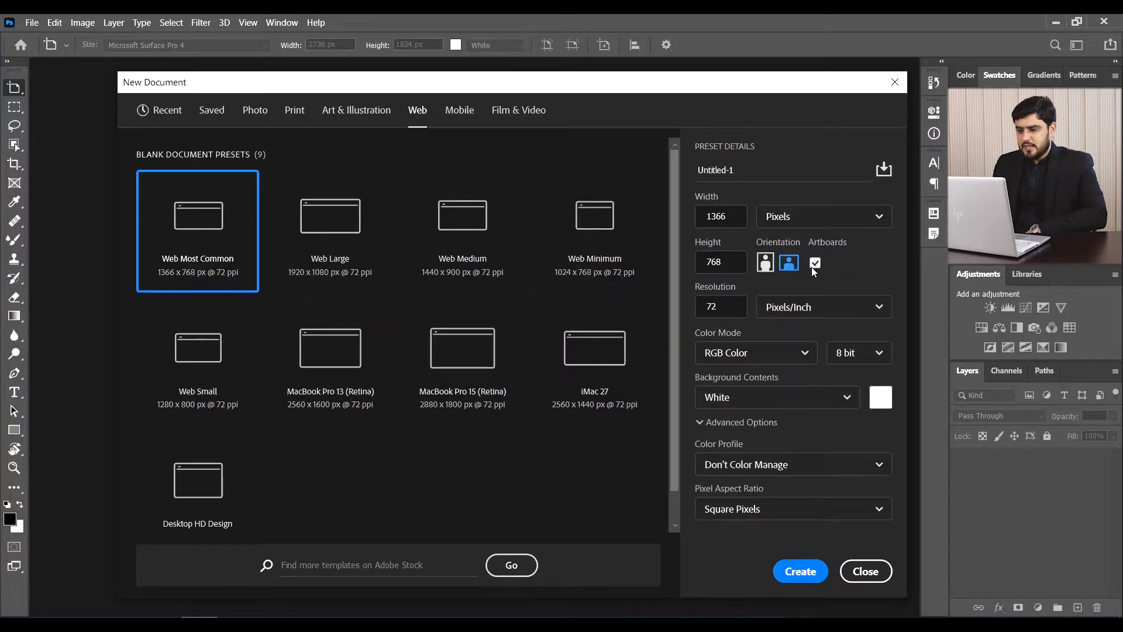
left_click(811, 576)
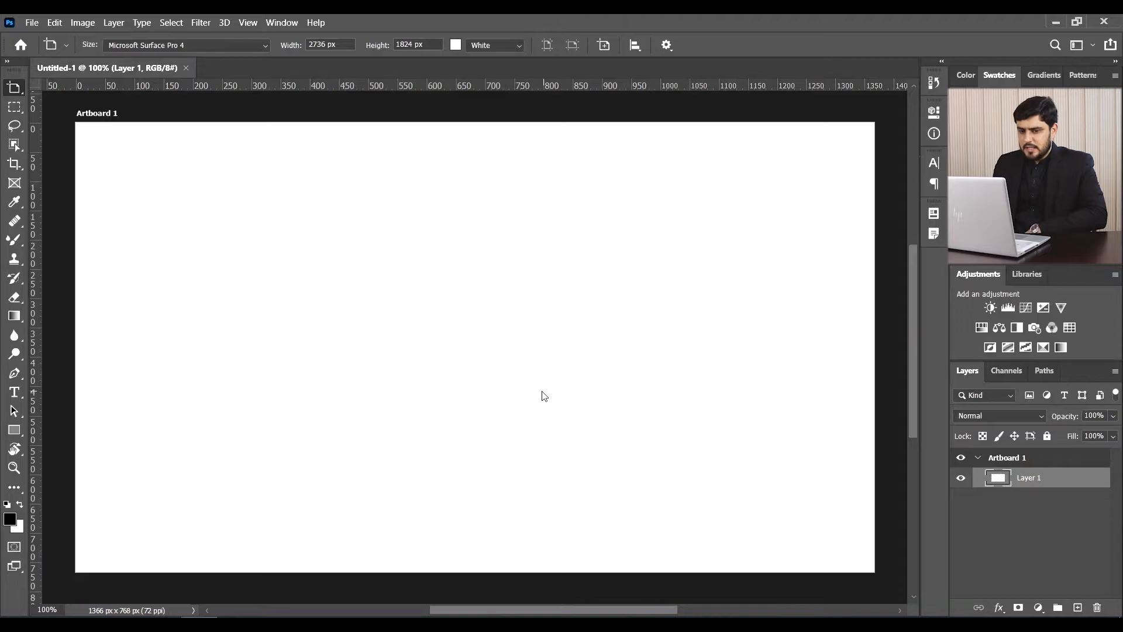
- Rename Artboard 1 to 'Home' in the Layers panel
left_click(1002, 460)
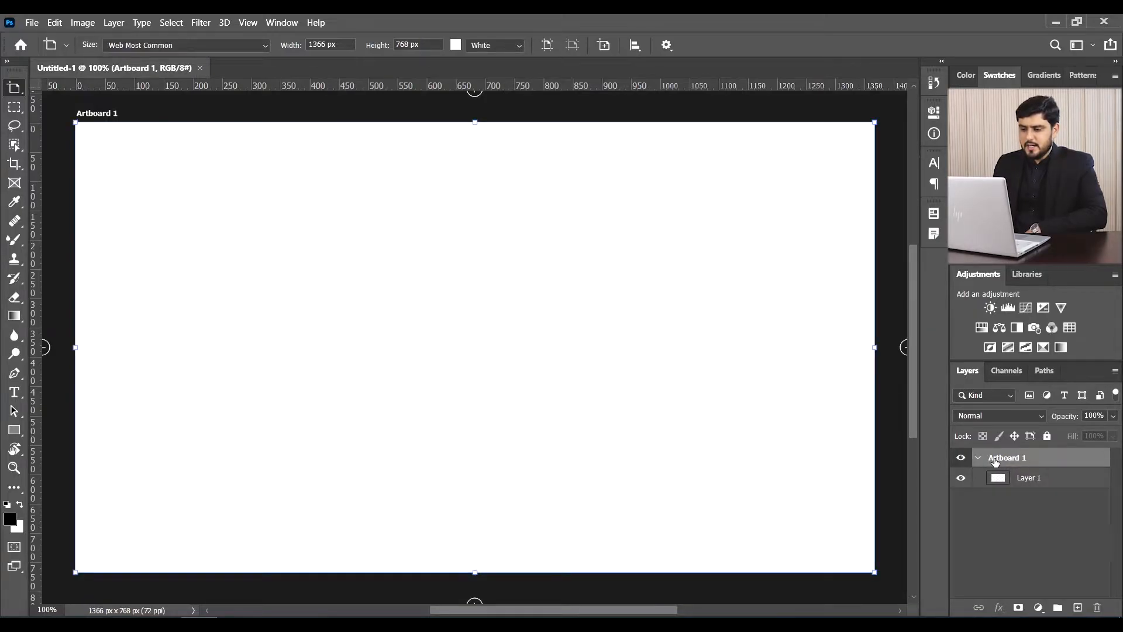
key("ctrl+minus")
key("ctrl+minus")
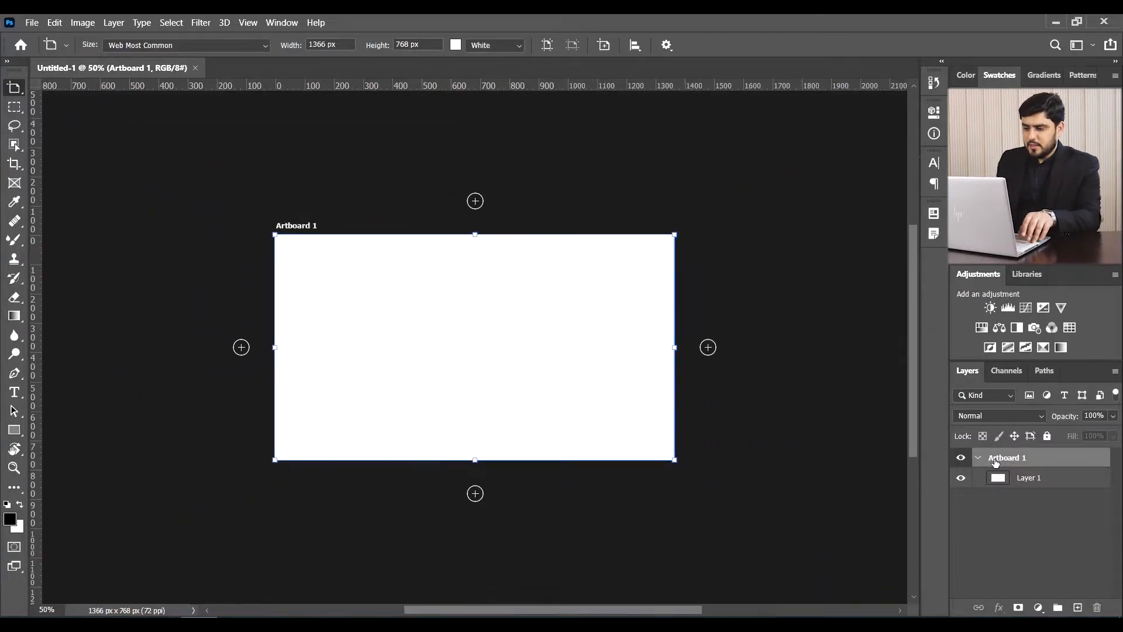
double_click(1007, 457)
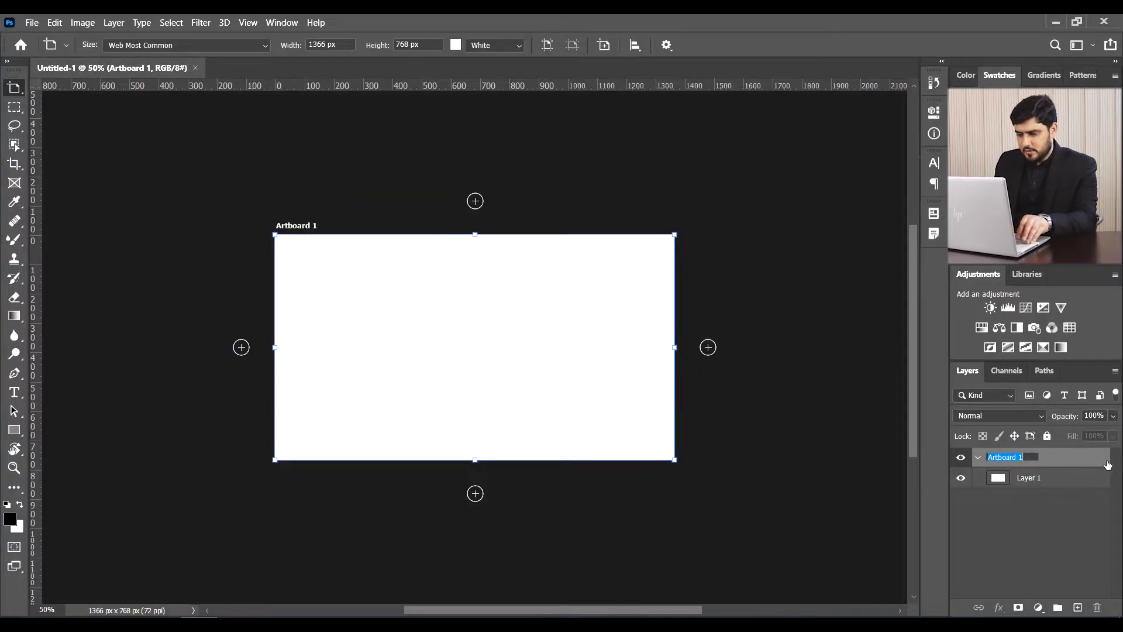
type("Home")
key("Return")
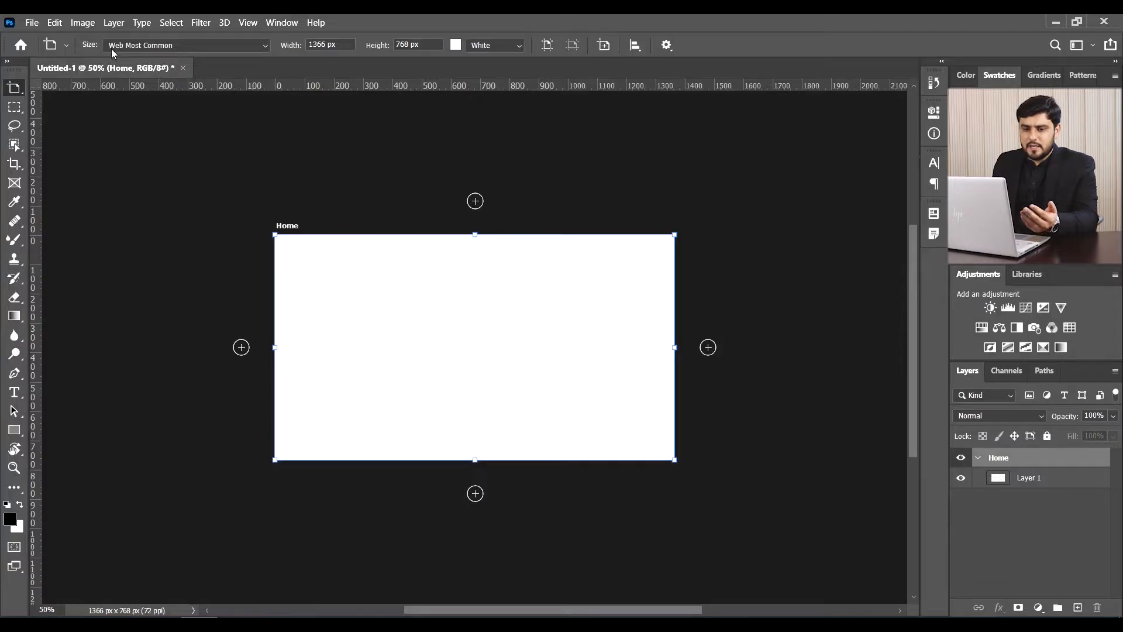
left_click(178, 47)
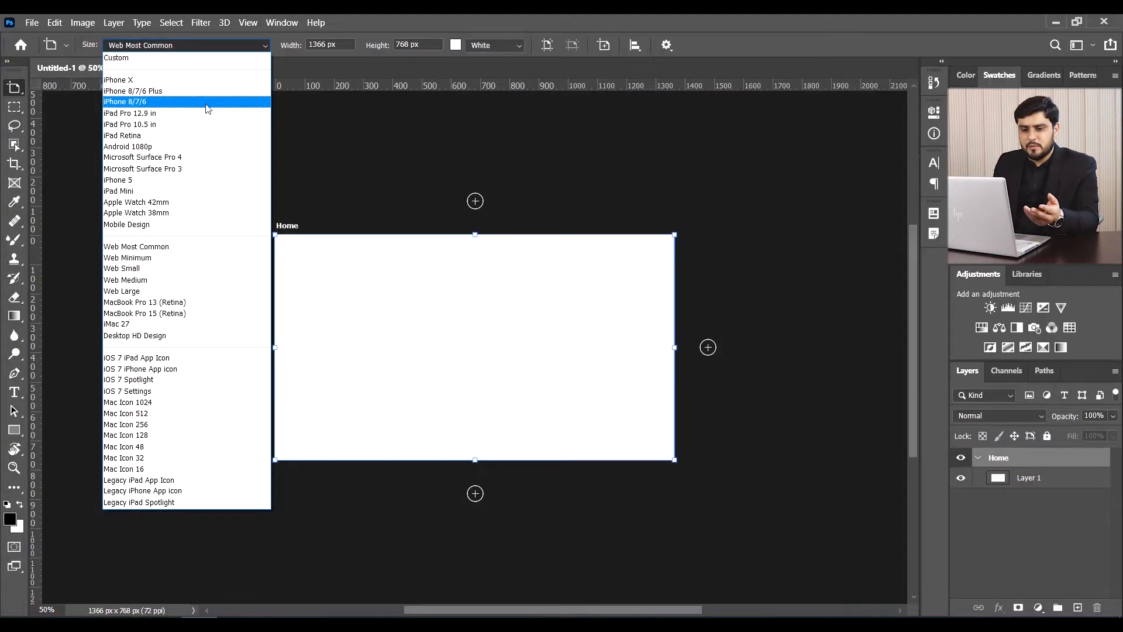
- Try the iPhone X preset in portrait, then resize the artboard to iPad Retina
left_click(195, 80)
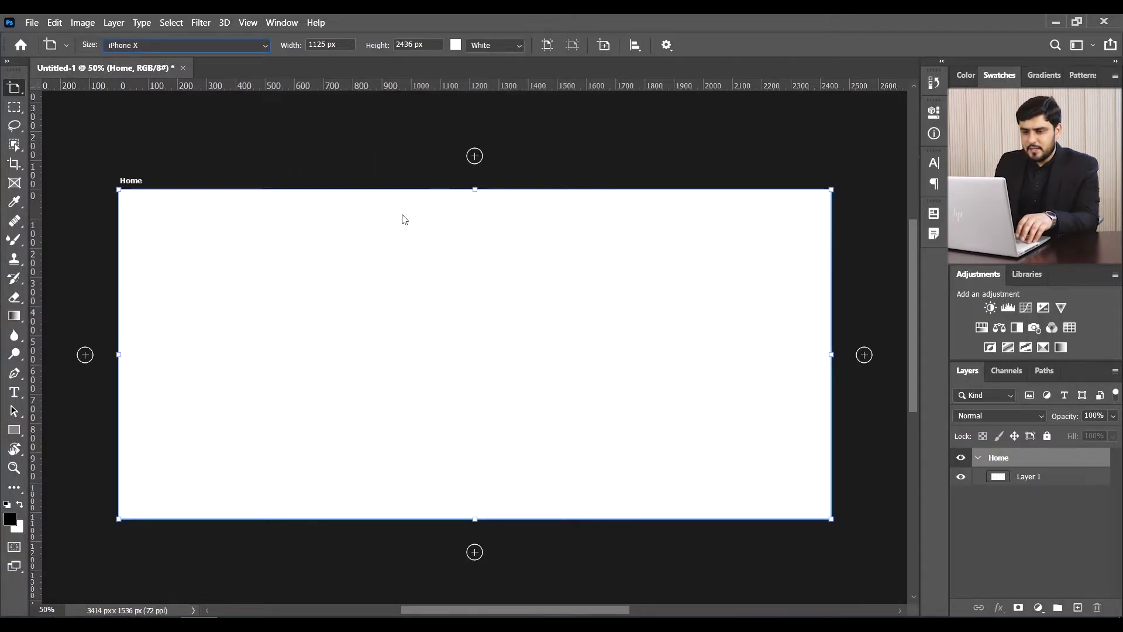
left_click(547, 46)
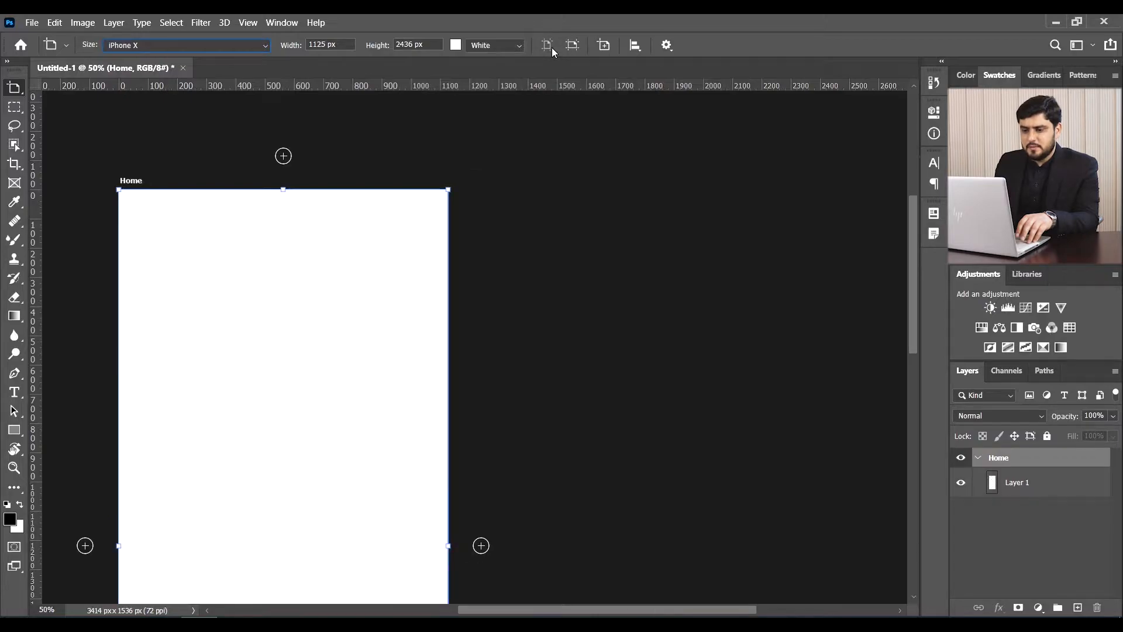
key("ctrl+0")
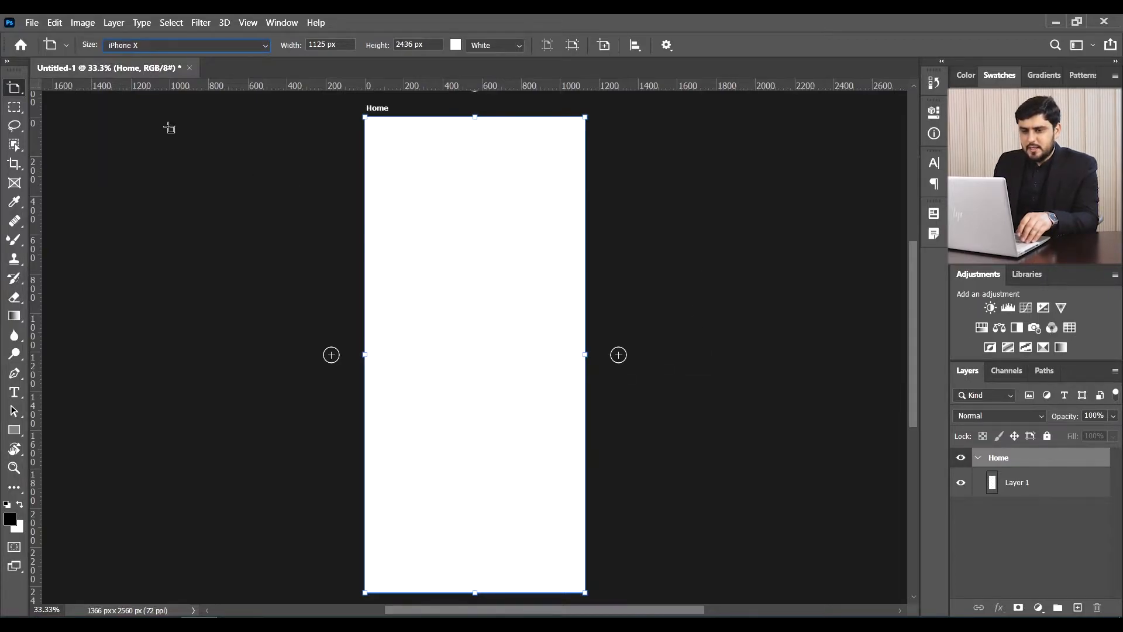
left_click(149, 47)
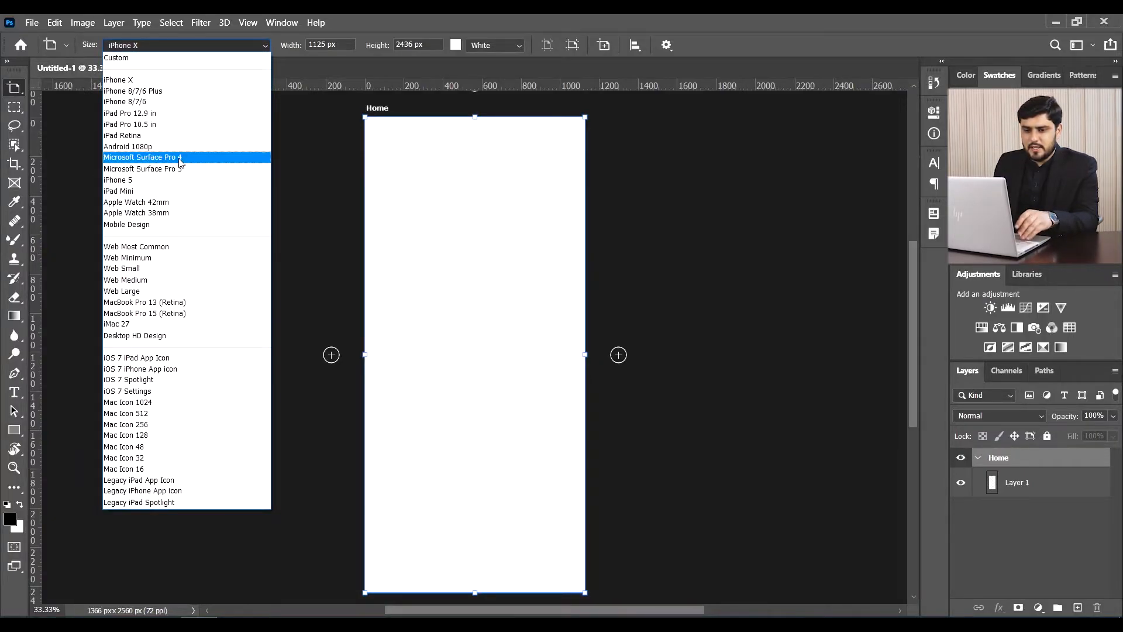
left_click(182, 136)
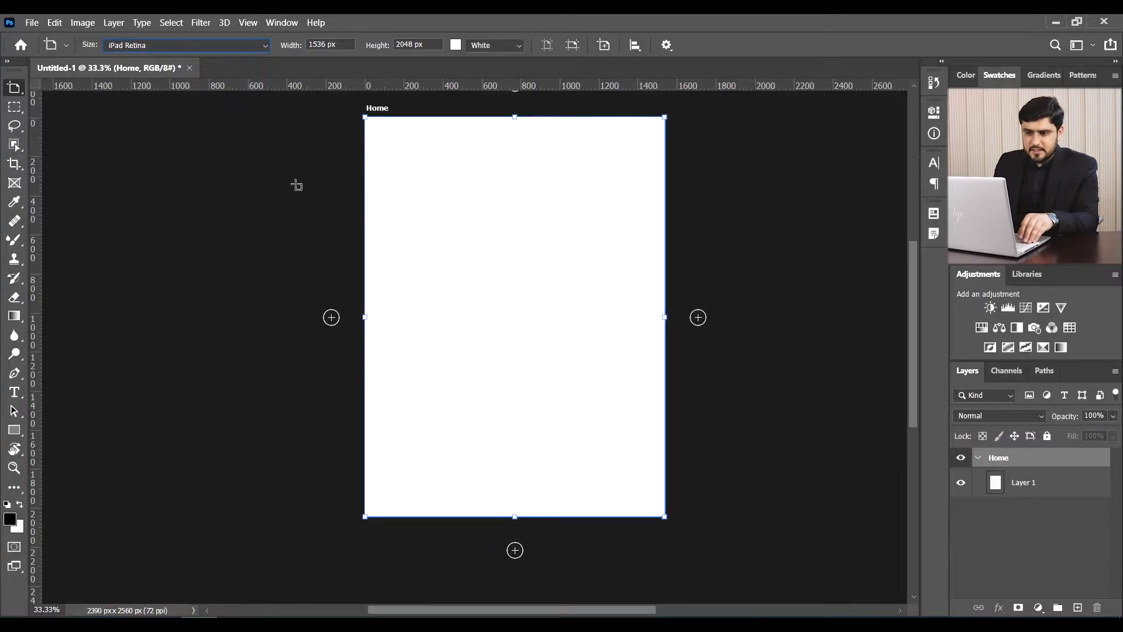
- Try a 2000 px artboard height, then undo it back to 2048 px
left_click(344, 44)
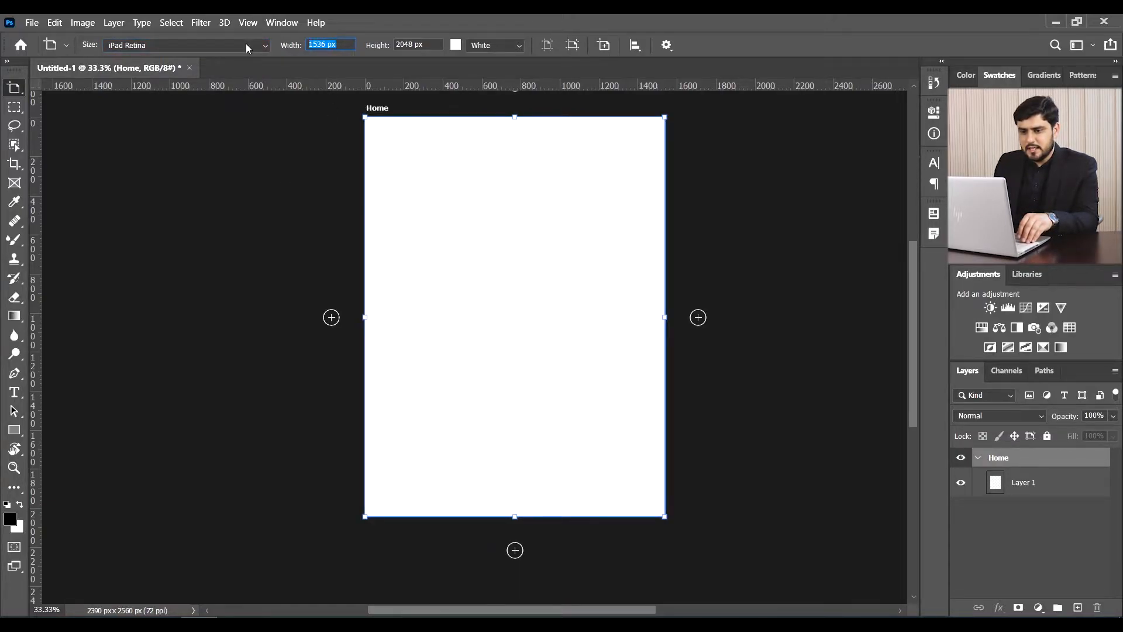
left_click(429, 46)
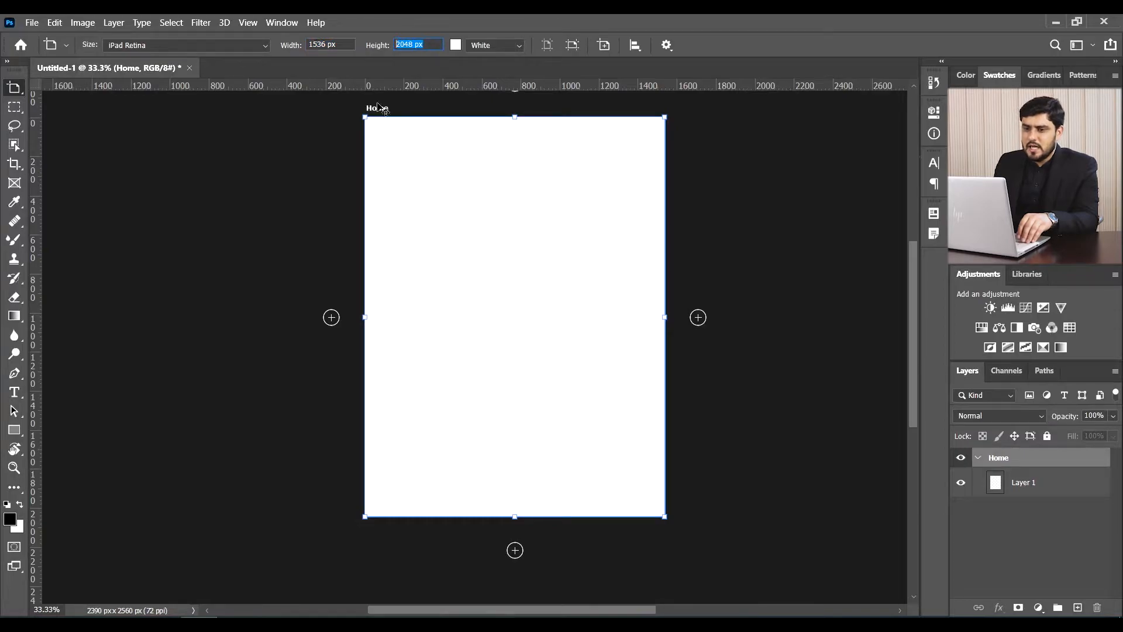
type("20")
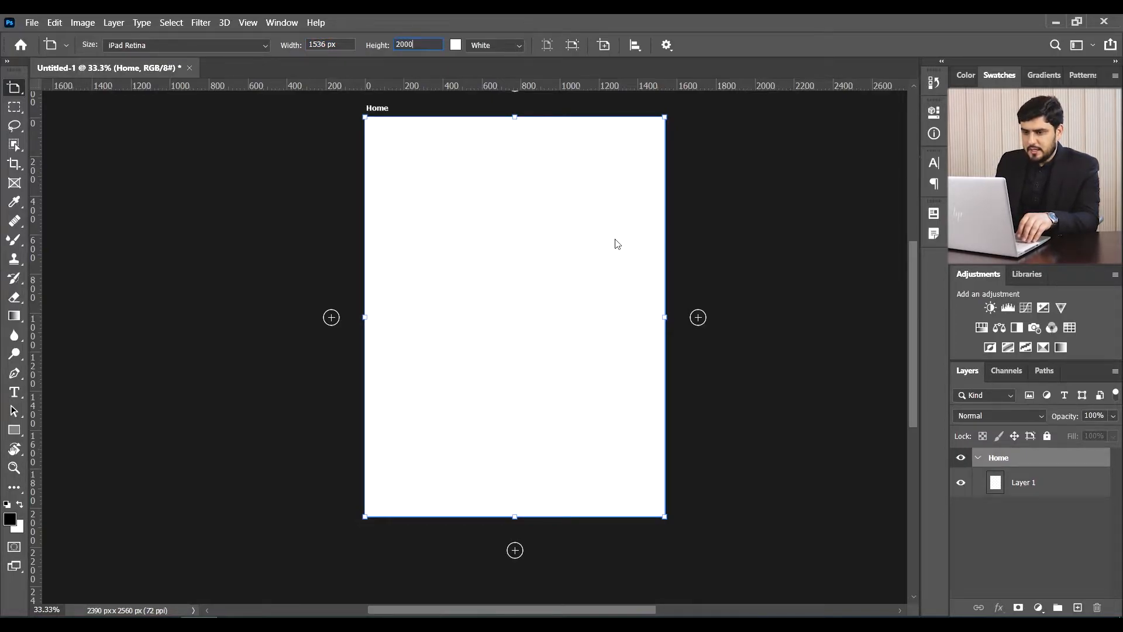
type("00")
key("Return")
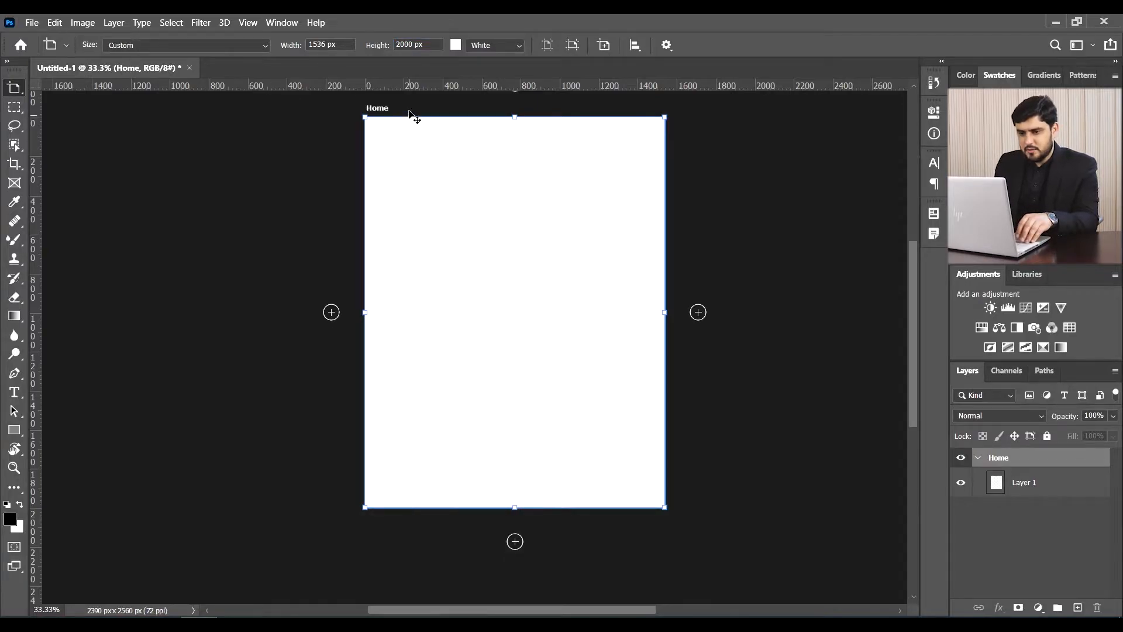
key("ctrl+z")
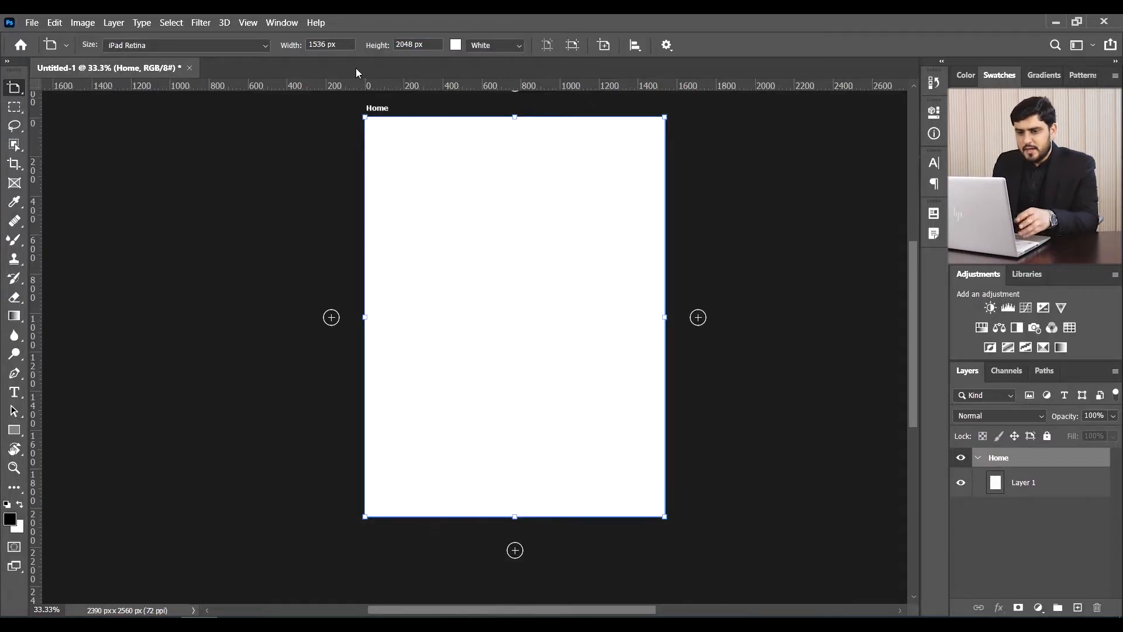
left_click_drag(343, 45, 161, 46)
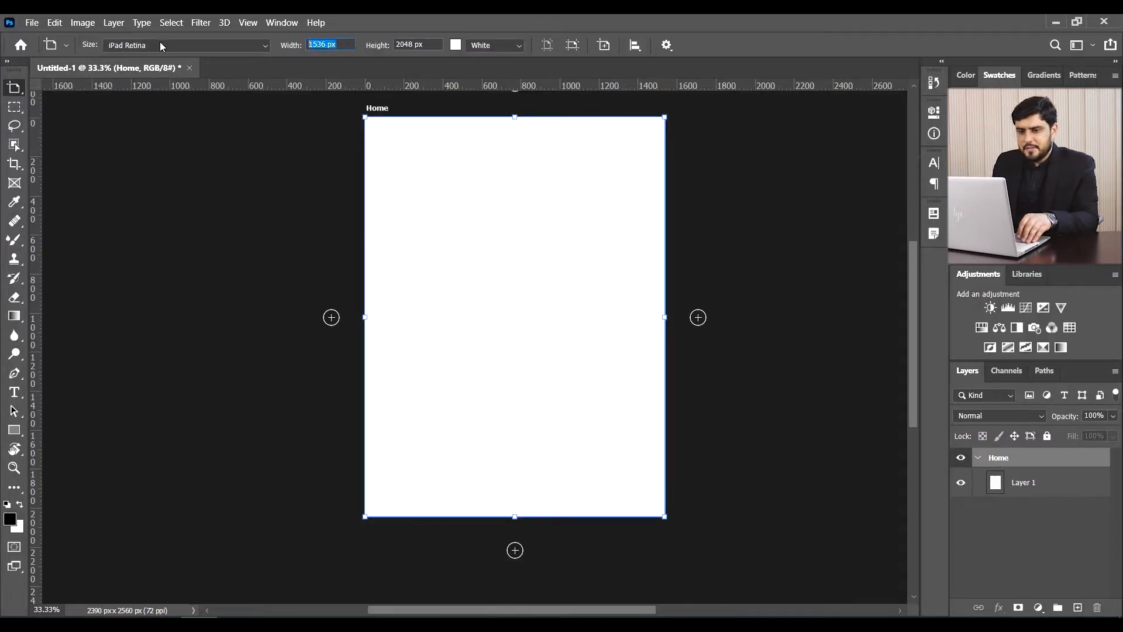
left_click(456, 46)
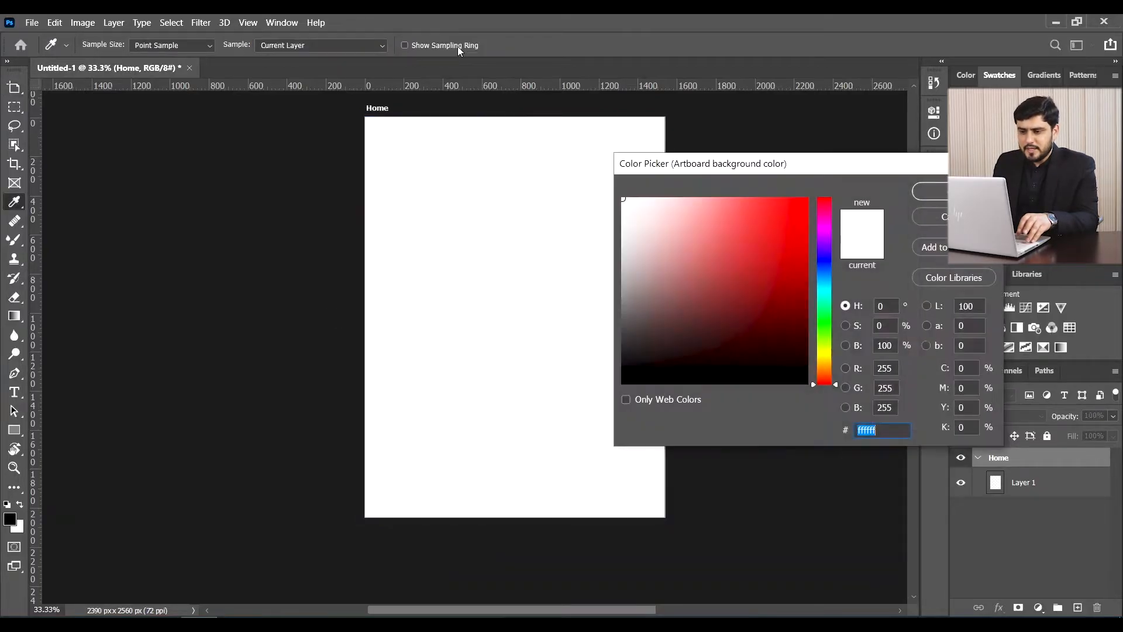
- Try a pale pink artboard background, then reset it to White
left_click(773, 227)
left_click_drag(688, 222, 658, 198)
left_click(930, 191)
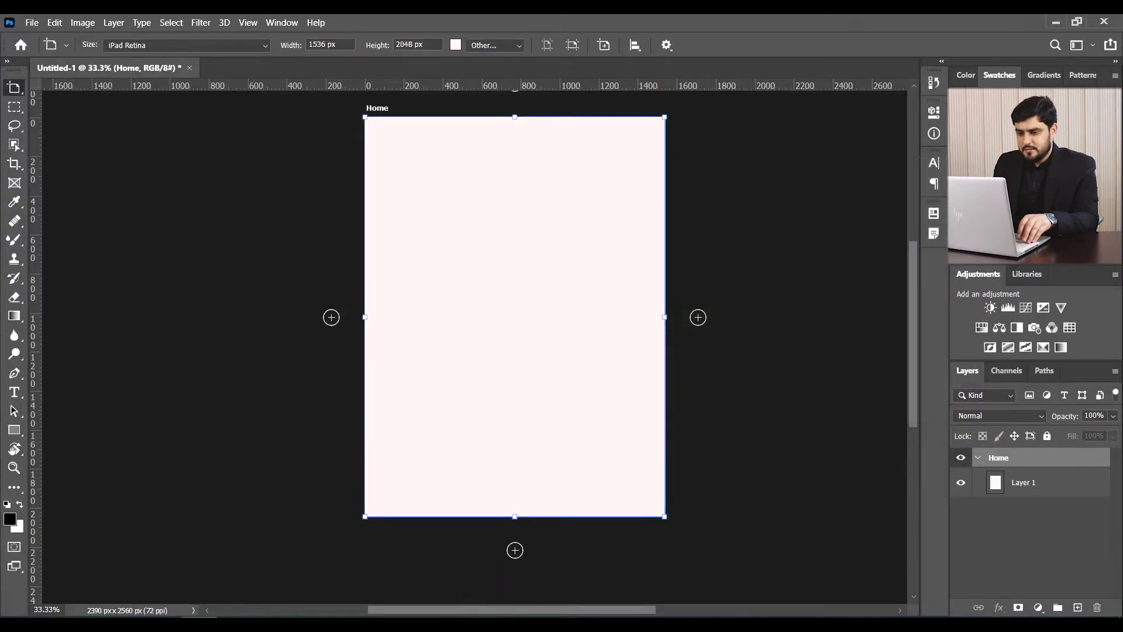
left_click(497, 46)
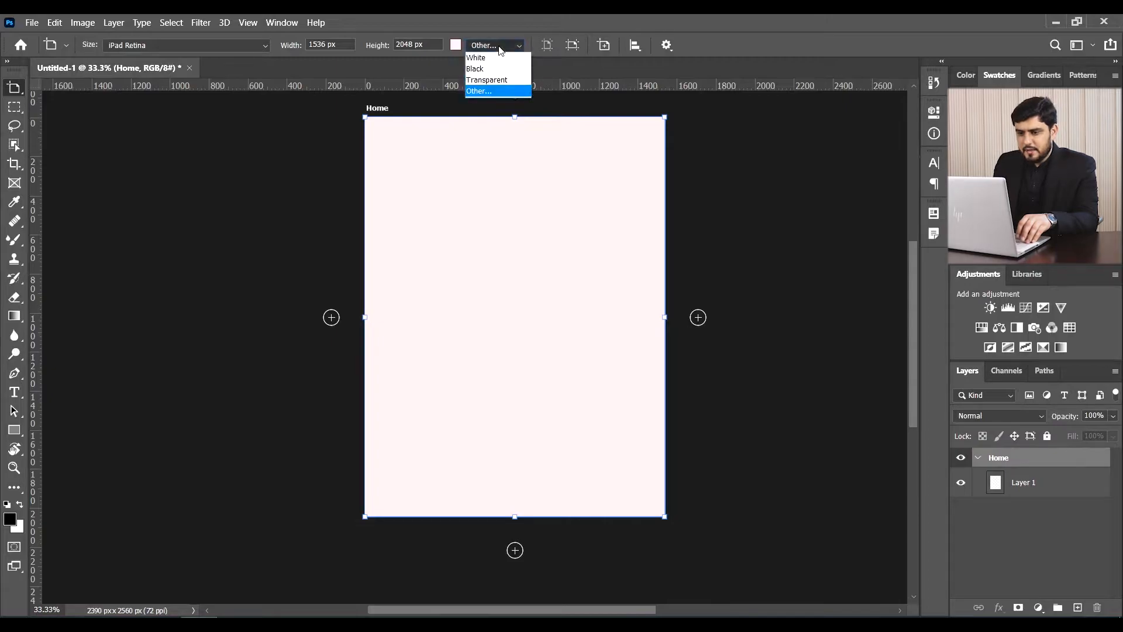
left_click(499, 57)
- Try the Black, Transparent and custom background options, cancelling the custom colour
left_click(501, 47)
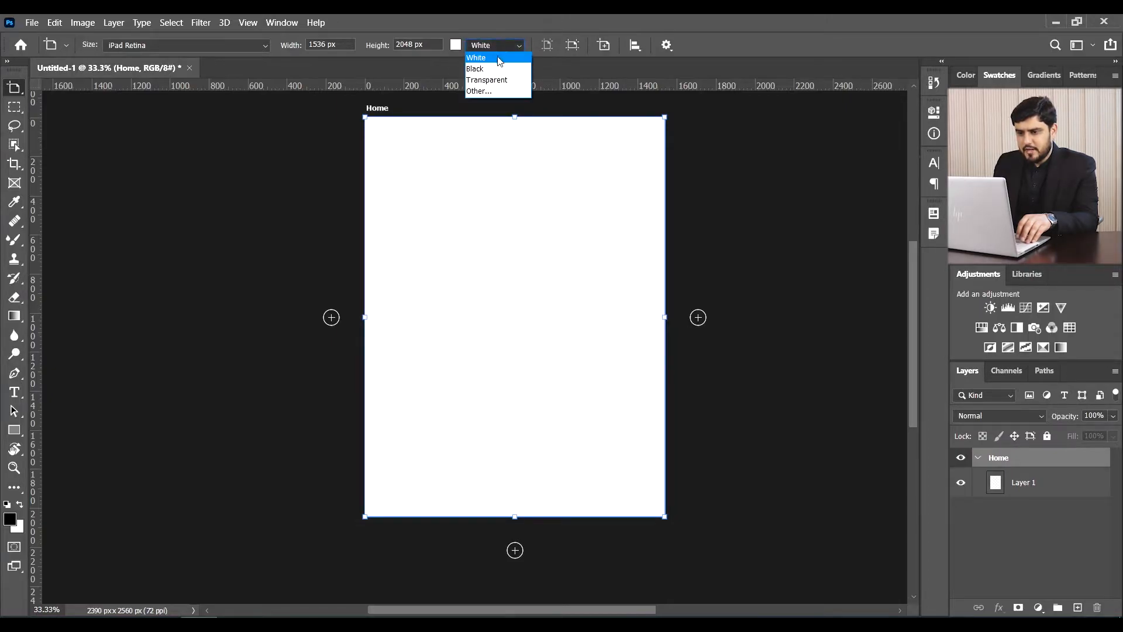
left_click(496, 69)
left_click(503, 45)
left_click(488, 79)
left_click(493, 47)
left_click(489, 91)
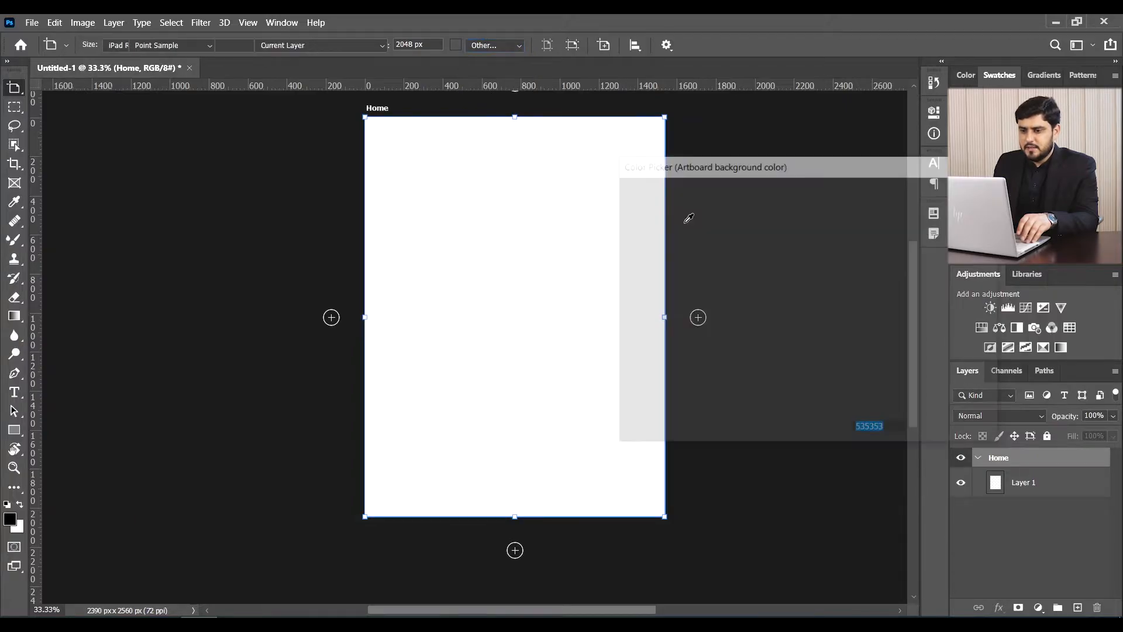
left_click(937, 216)
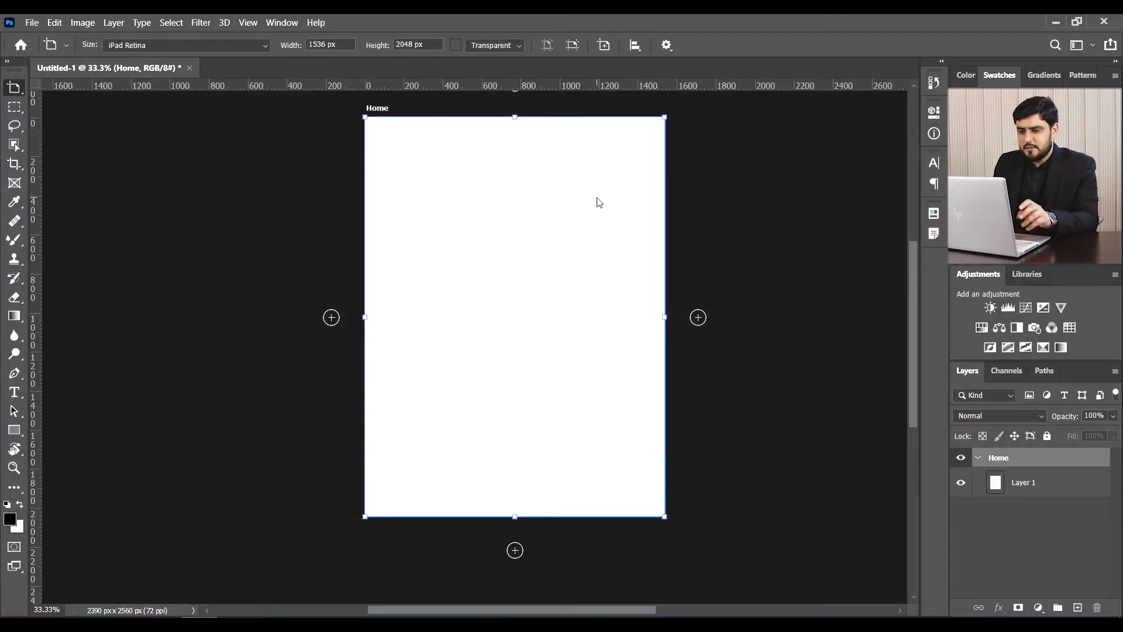
- Set the background to the sampled light grey #ebebeb and switch Home to landscape
left_click(457, 45)
left_click(568, 210)
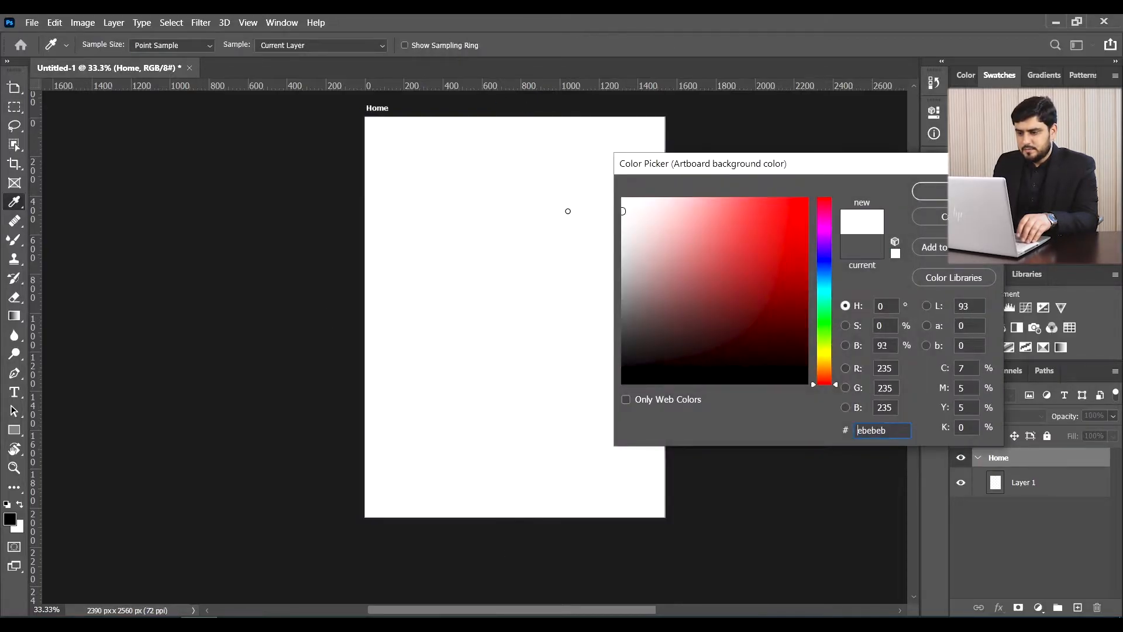
left_click(930, 192)
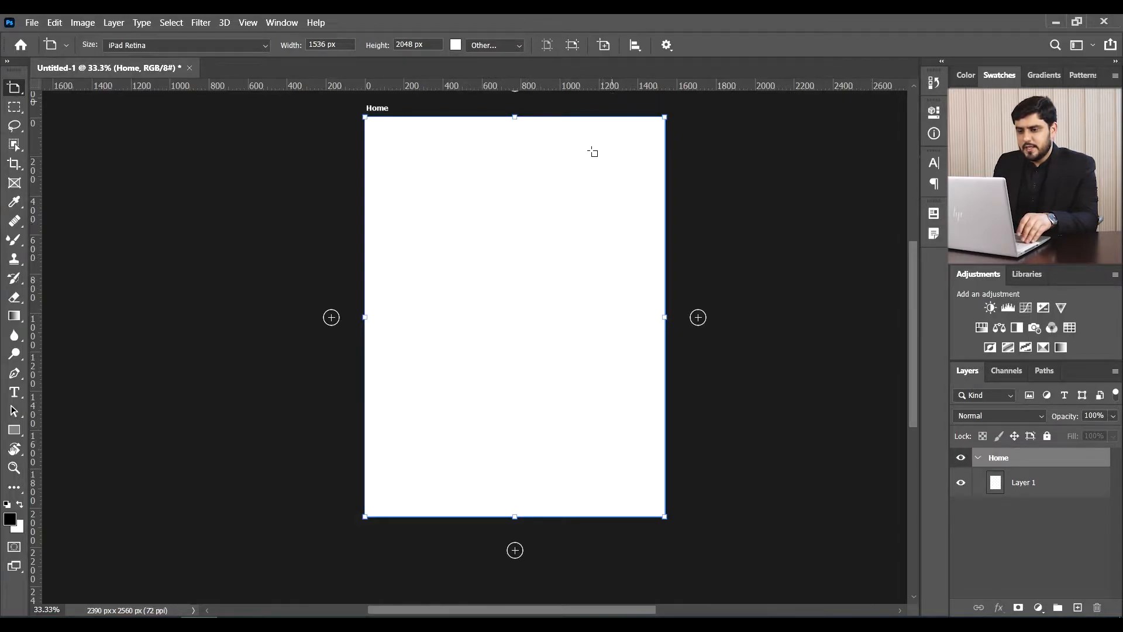
left_click(573, 46)
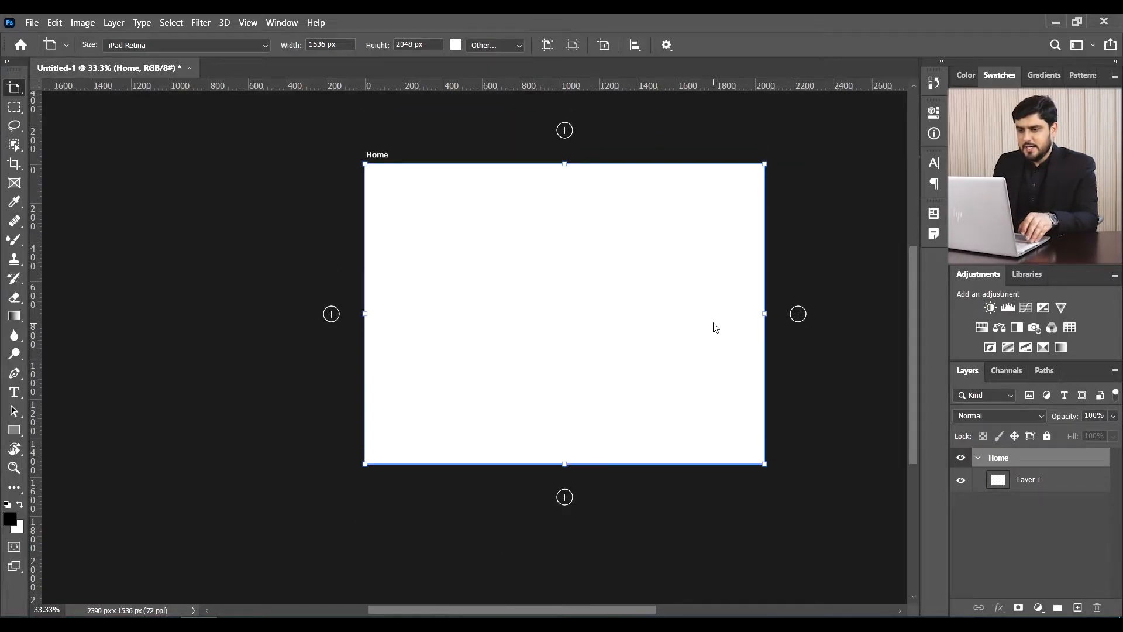
- Toggle the Home artboard's orientation and settle on portrait
left_click(548, 46)
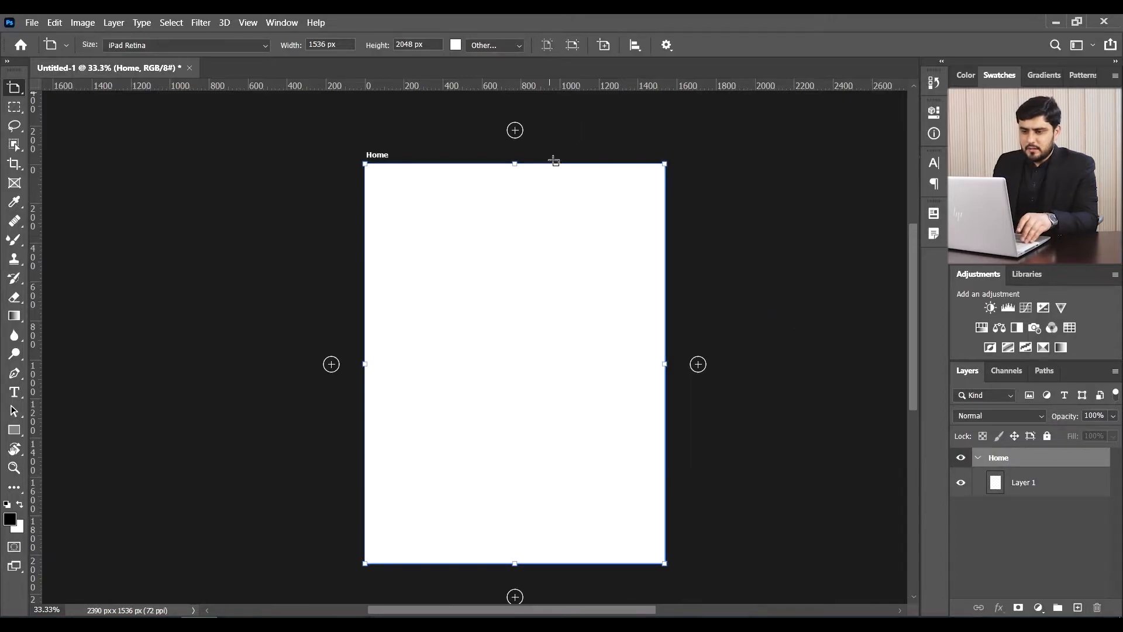
left_click(548, 50)
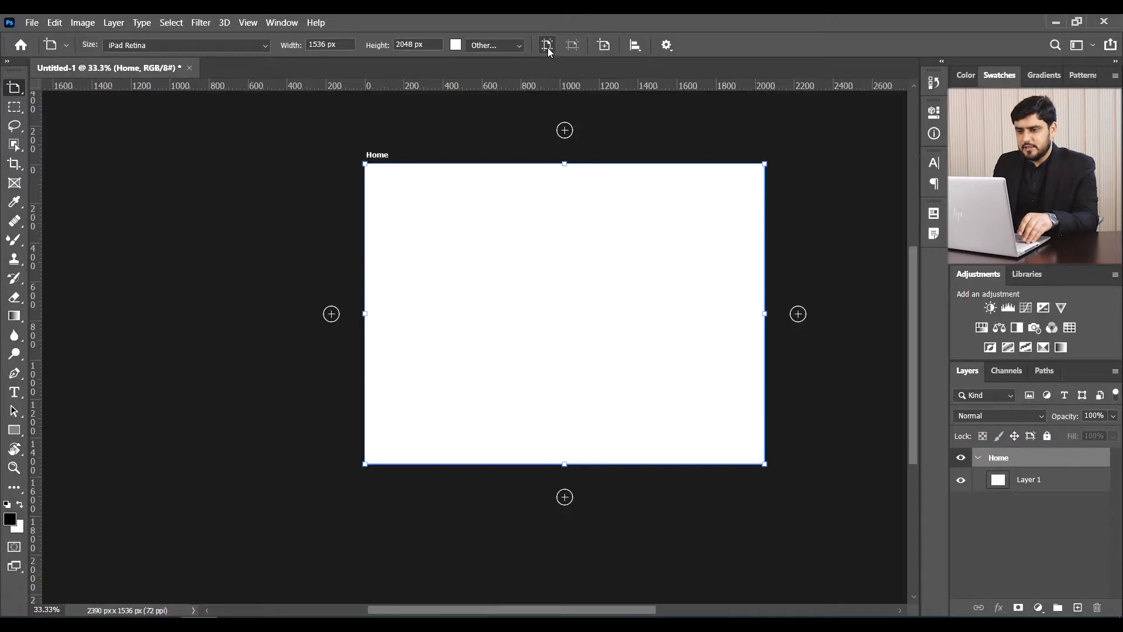
left_click(547, 48)
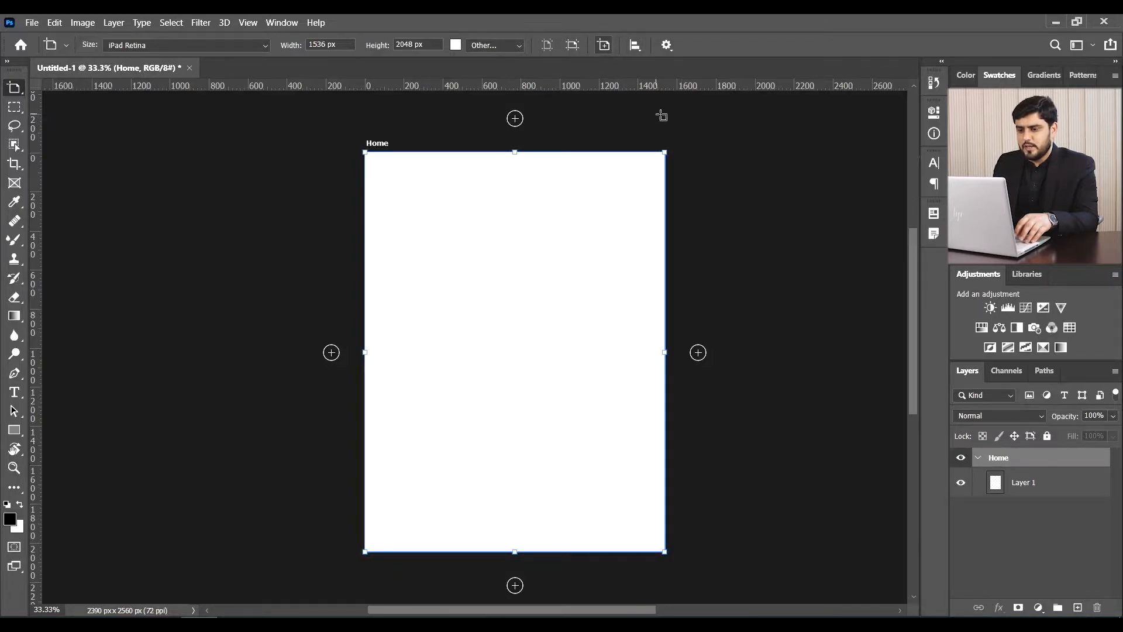
- Add a new 1536 × 2048 artboard, Artboard 1, to the right of Home
left_click(604, 47)
scroll(760, 257, "down", 2)
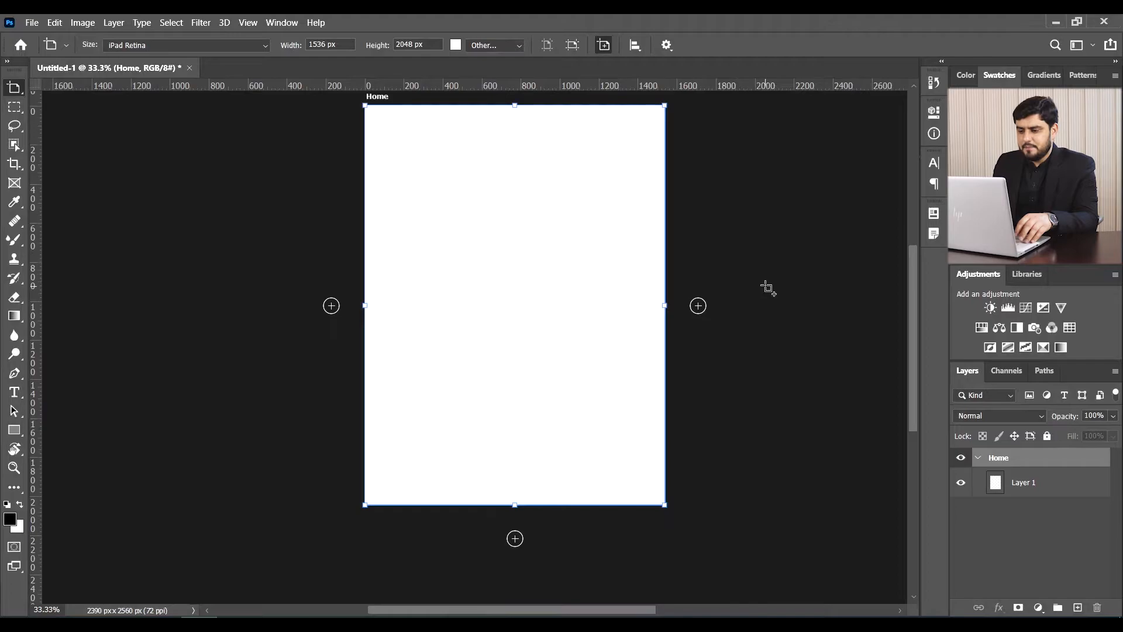
left_click(781, 257)
key("ctrl+minus")
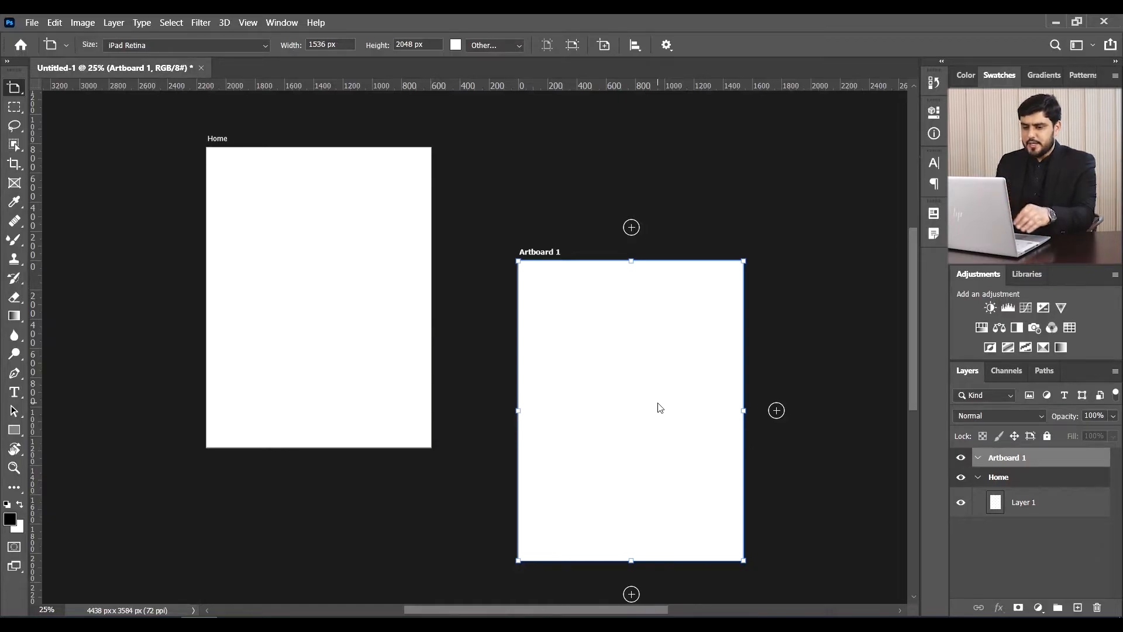
- Delete the stray Artboard 1 and add a new artboard beside Home named About
key("Delete")
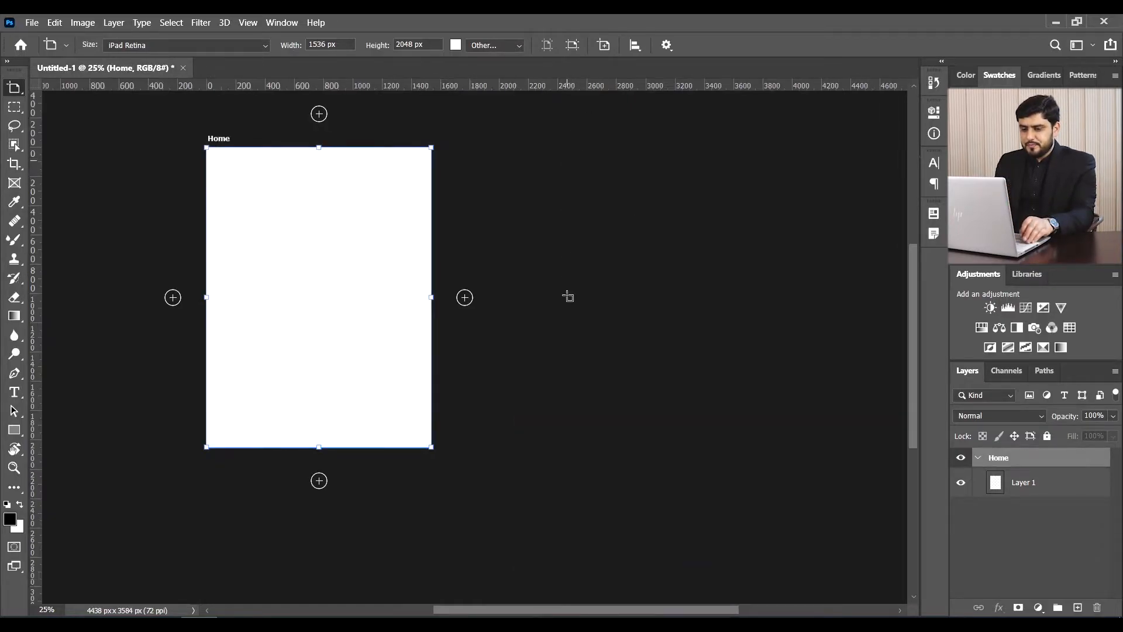
left_click_drag(543, 613, 466, 609)
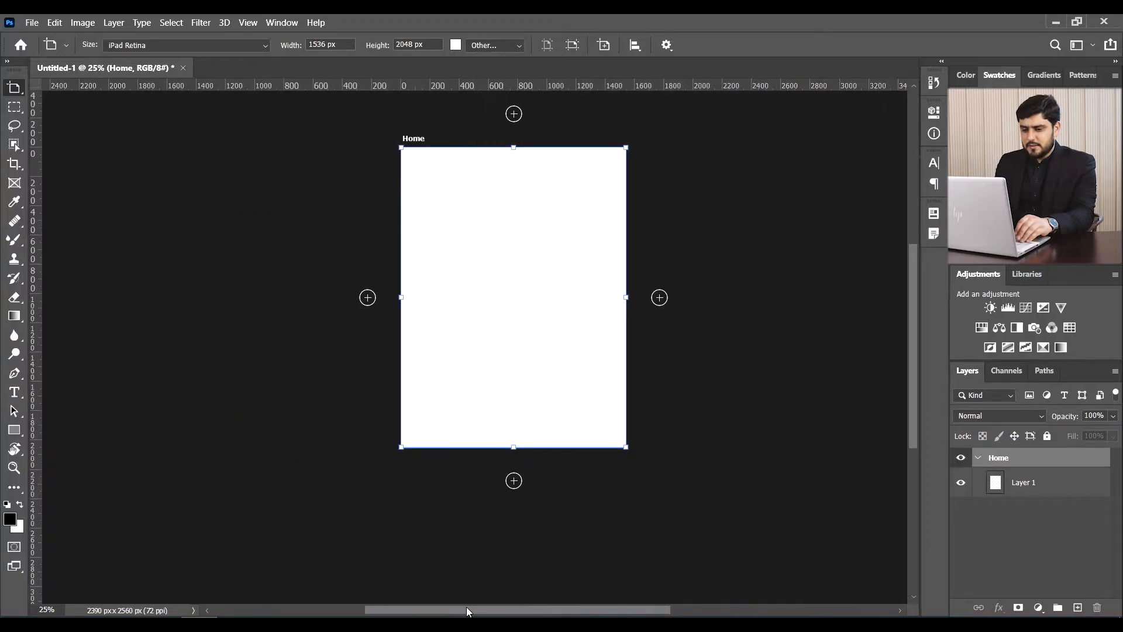
scroll(647, 519, "up", 2)
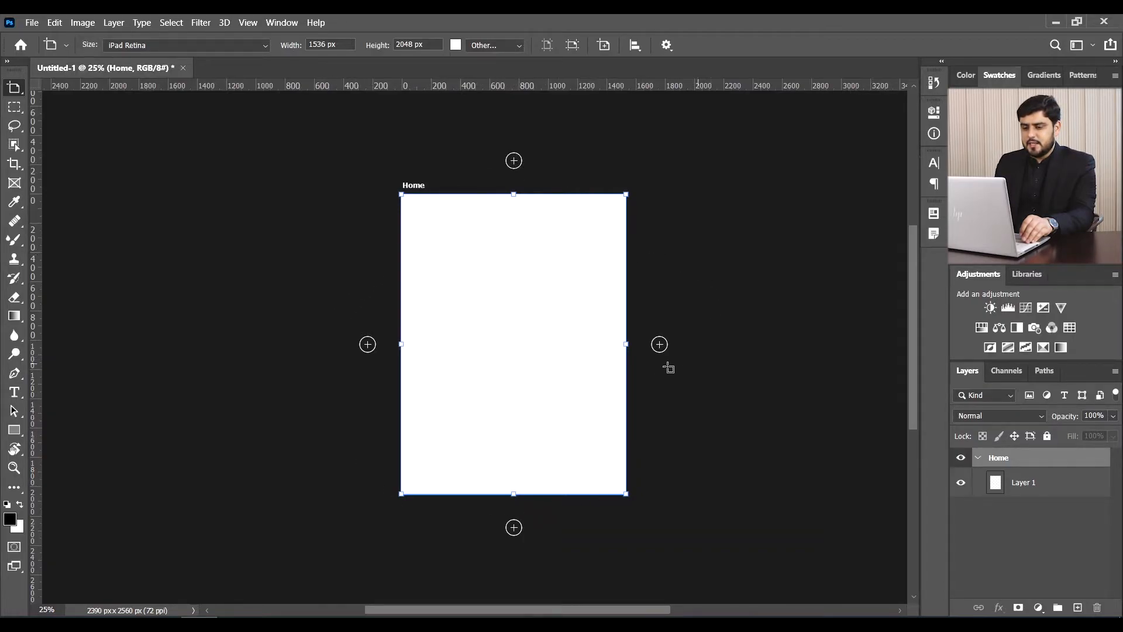
left_click(659, 345)
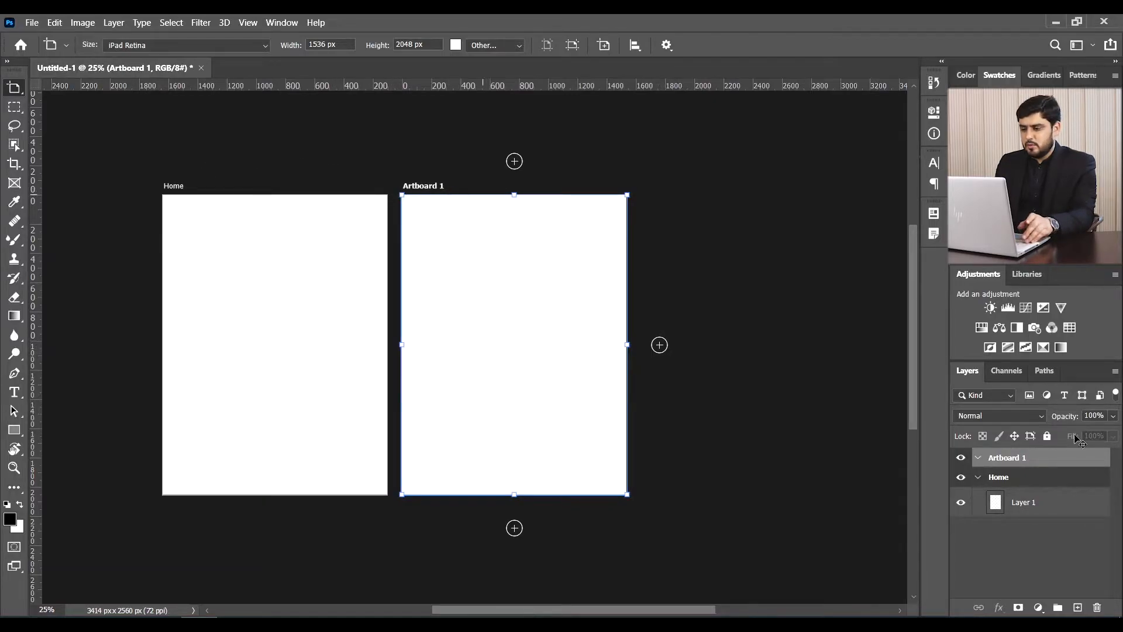
double_click(1020, 459)
type("A")
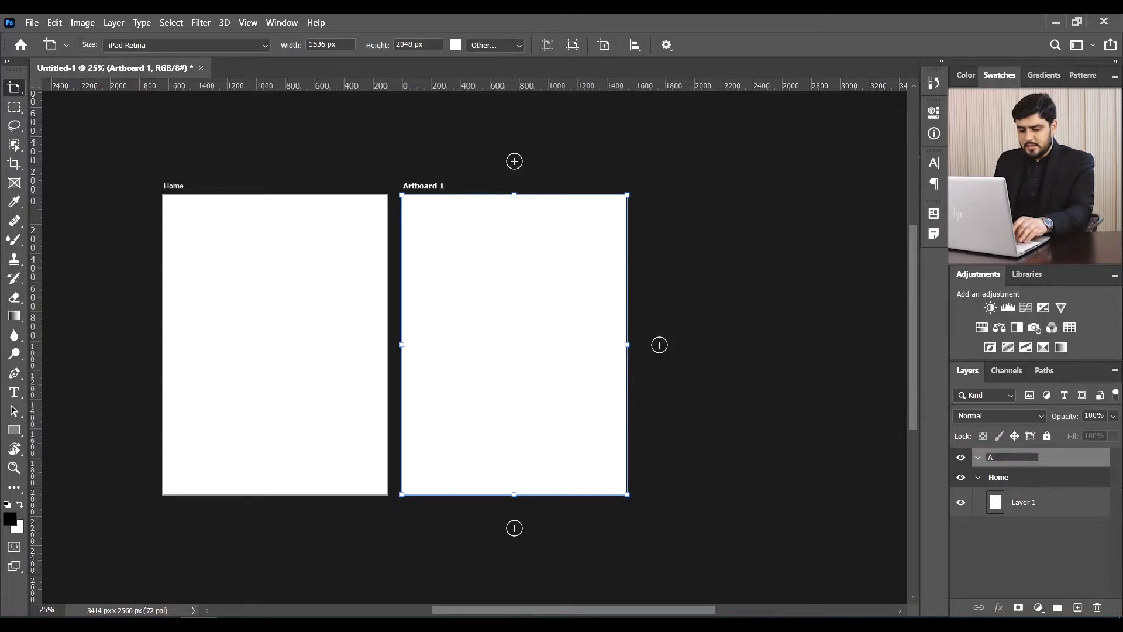
type("bpiu")
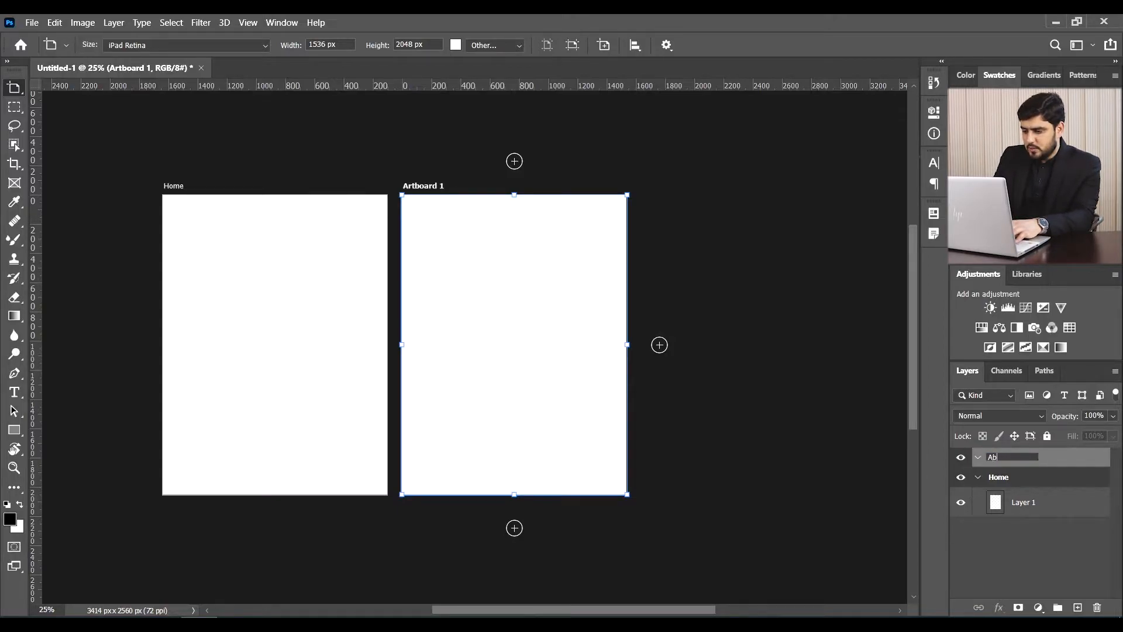
key("Return")
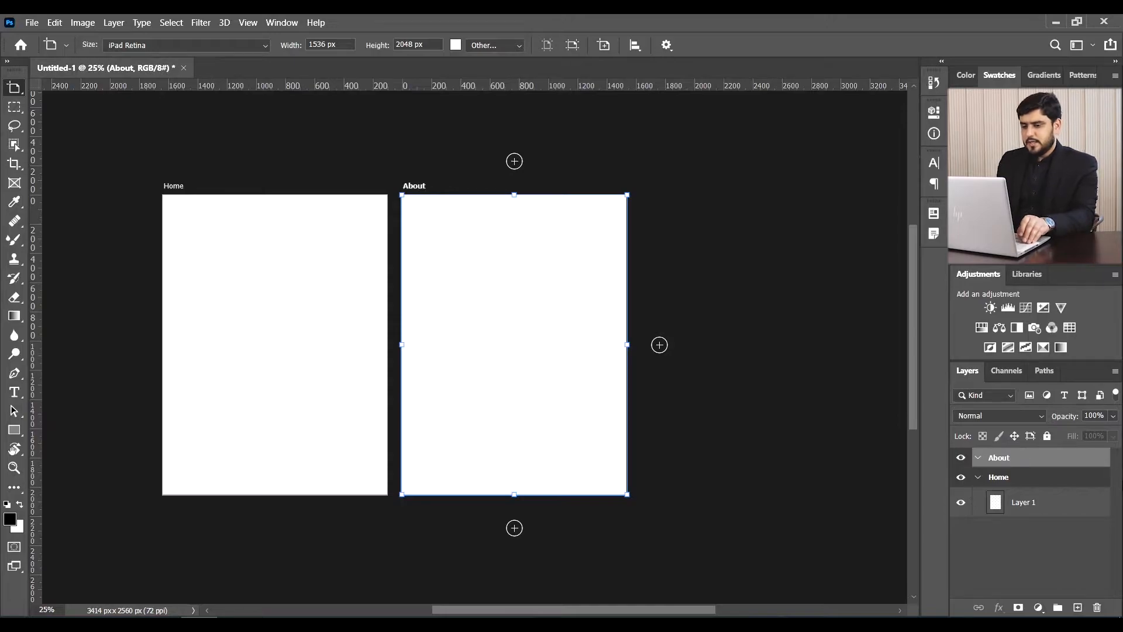
- Add another artboard to the right of About and name it Services
left_click(659, 345)
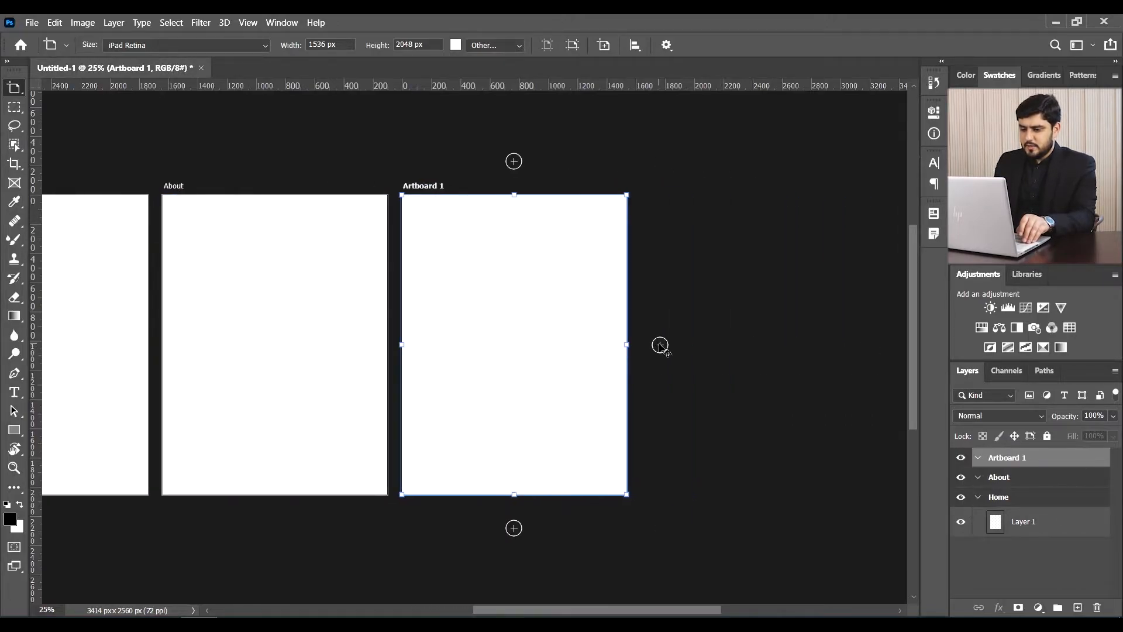
double_click(1000, 458)
type("Se")
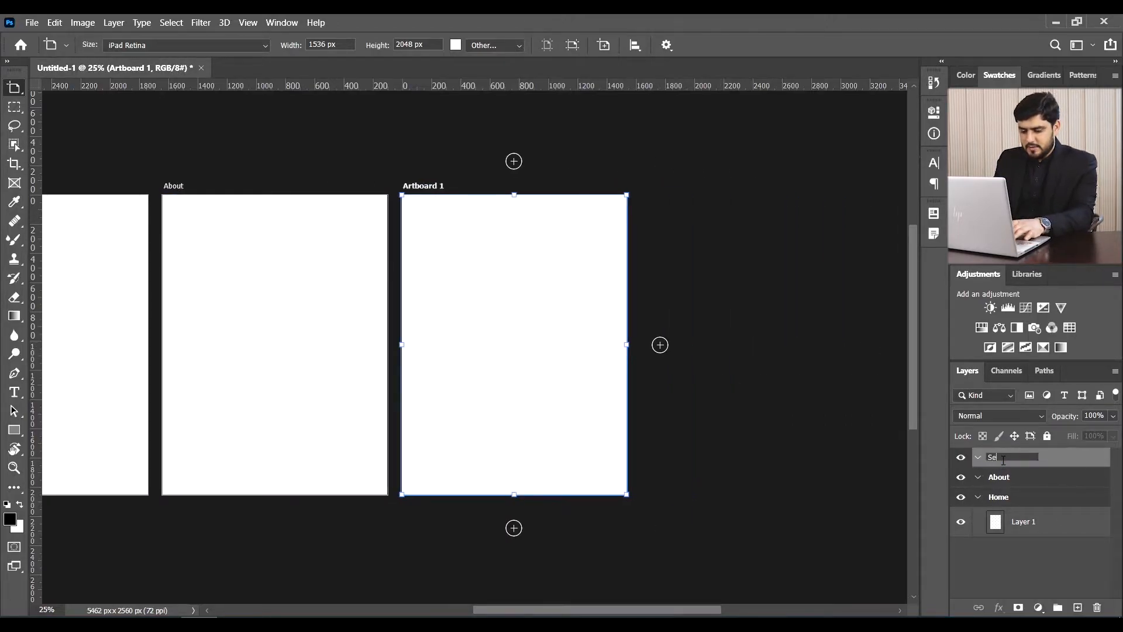
type("rvices")
key("Return")
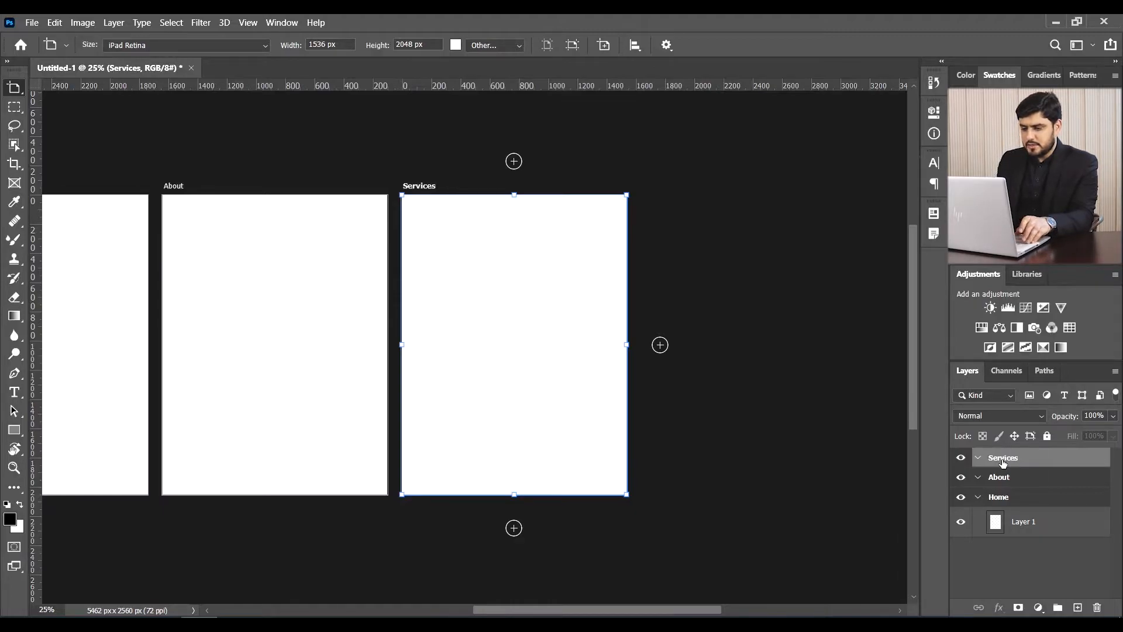
- Drag the About and Services artboards lower on the canvas with the Move tool
key("ctrl+0")
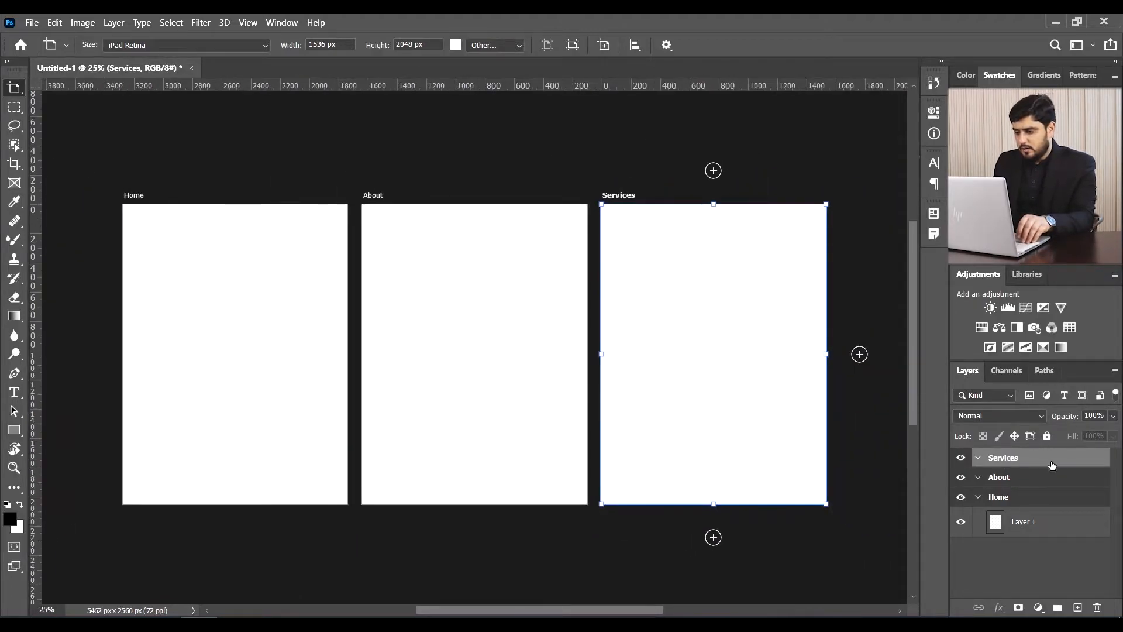
scroll(808, 411, "down", 2)
key("v")
left_click_drag(694, 278, 796, 568)
left_click_drag(548, 438, 601, 477)
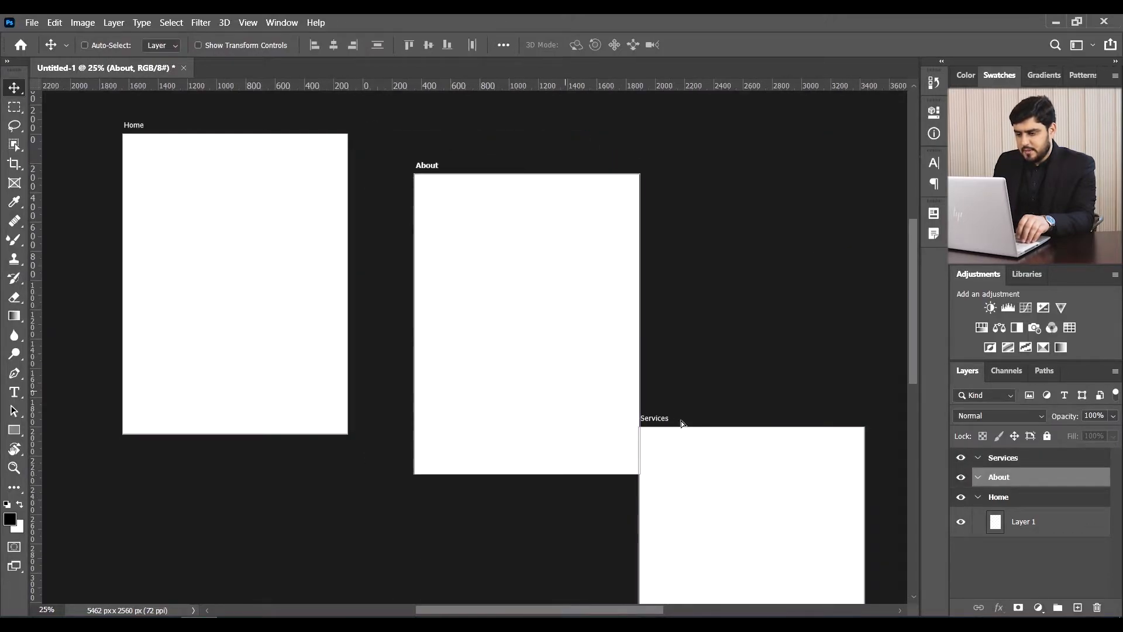
- Select the Home, About and Services artboards and align their top edges
left_click(1007, 459)
left_click(1011, 478, "shift")
left_click(998, 497, "shift")
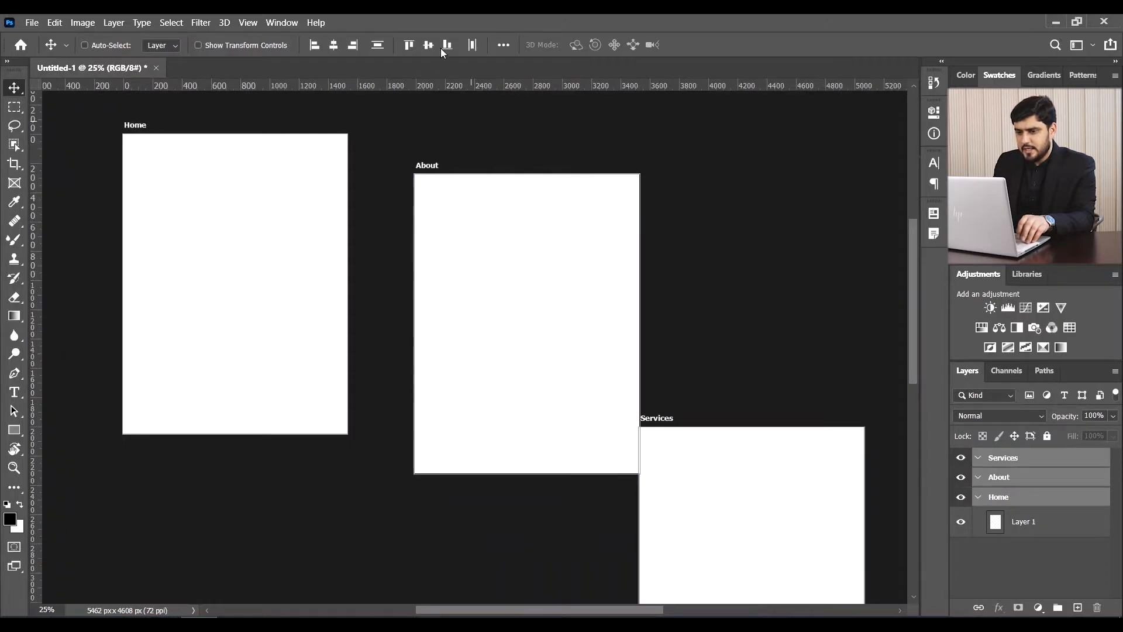
right_click(17, 91)
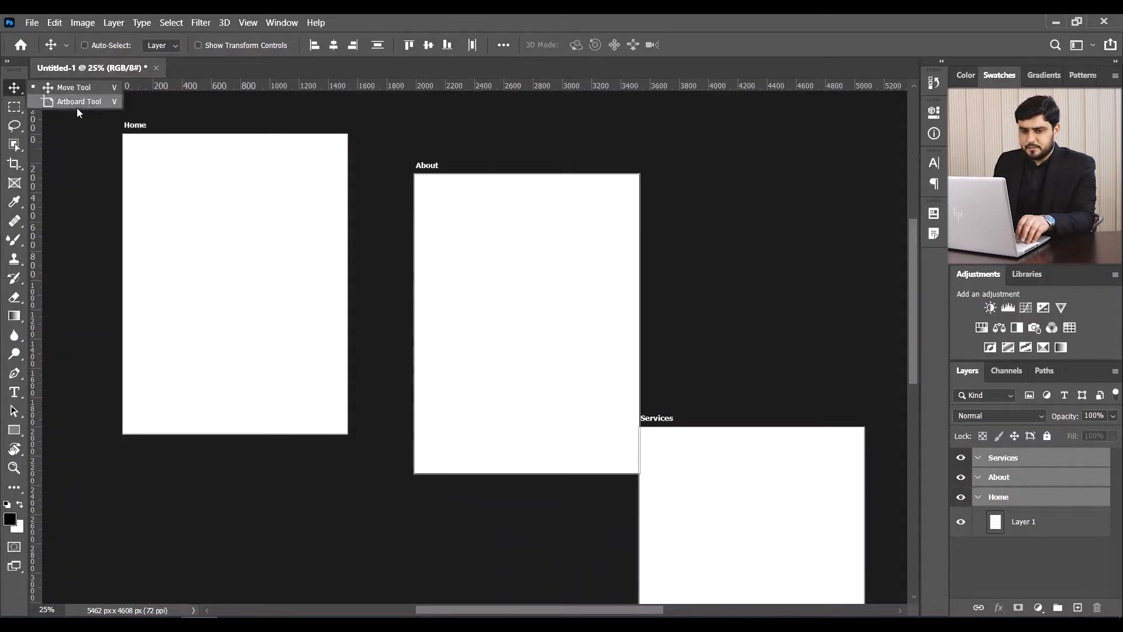
left_click(66, 101)
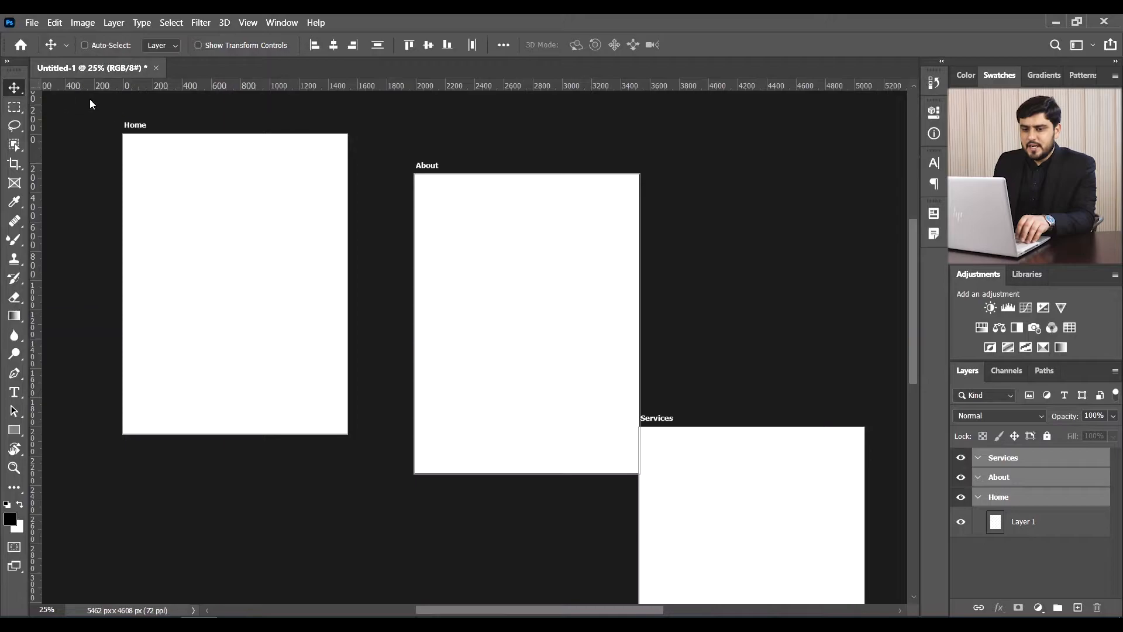
left_click(635, 47)
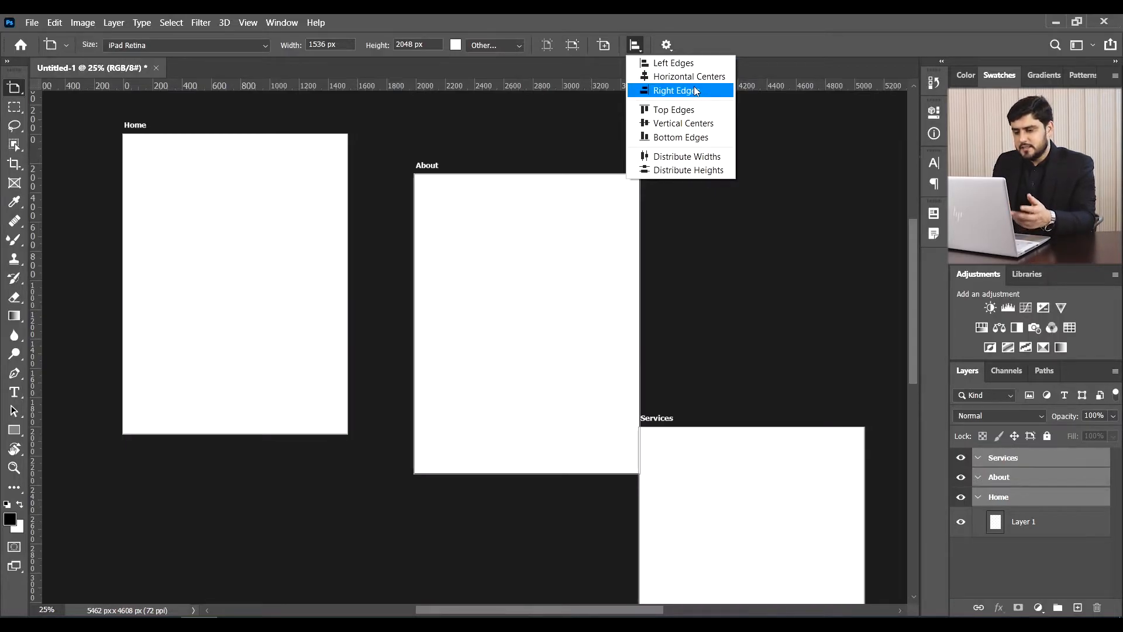
left_click(676, 114)
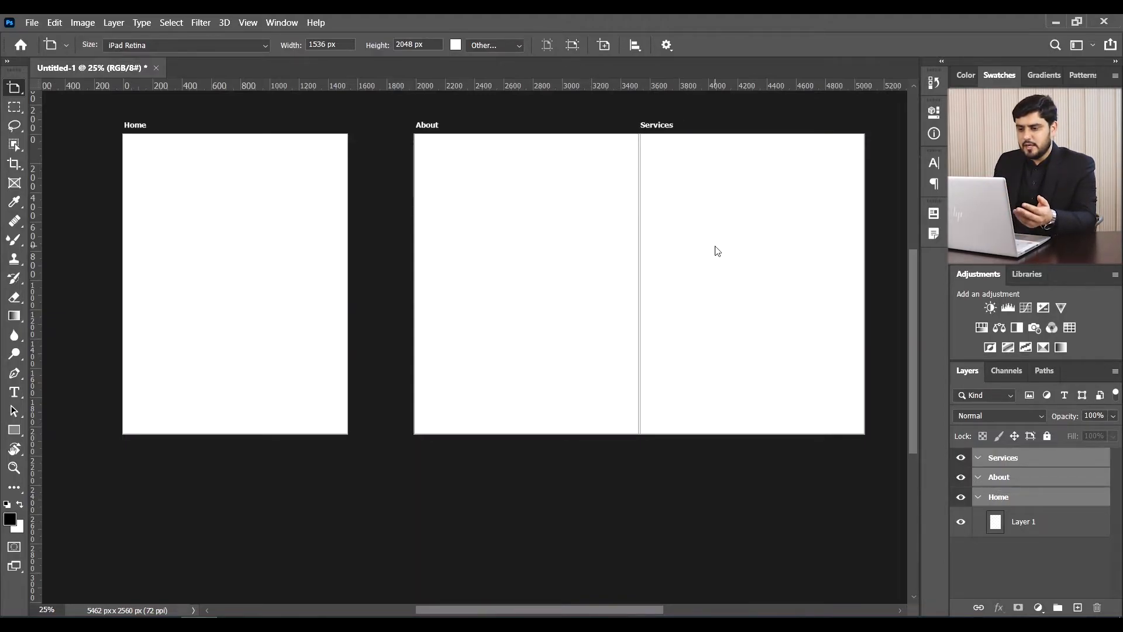
- Distribute the three artboards evenly apart
left_click(627, 39)
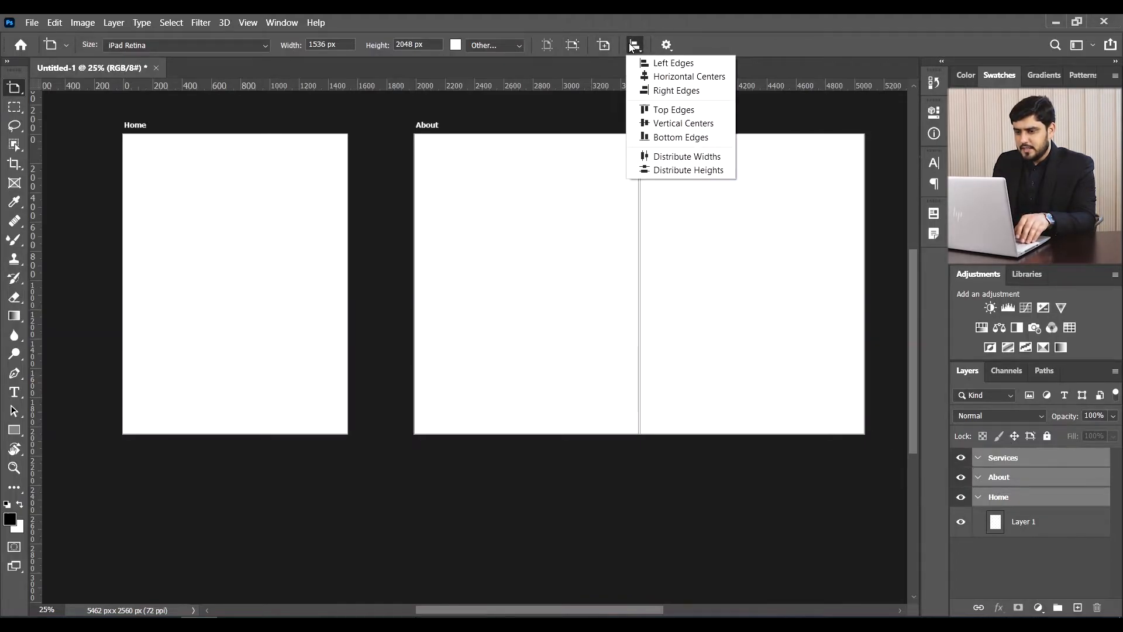
left_click(682, 160)
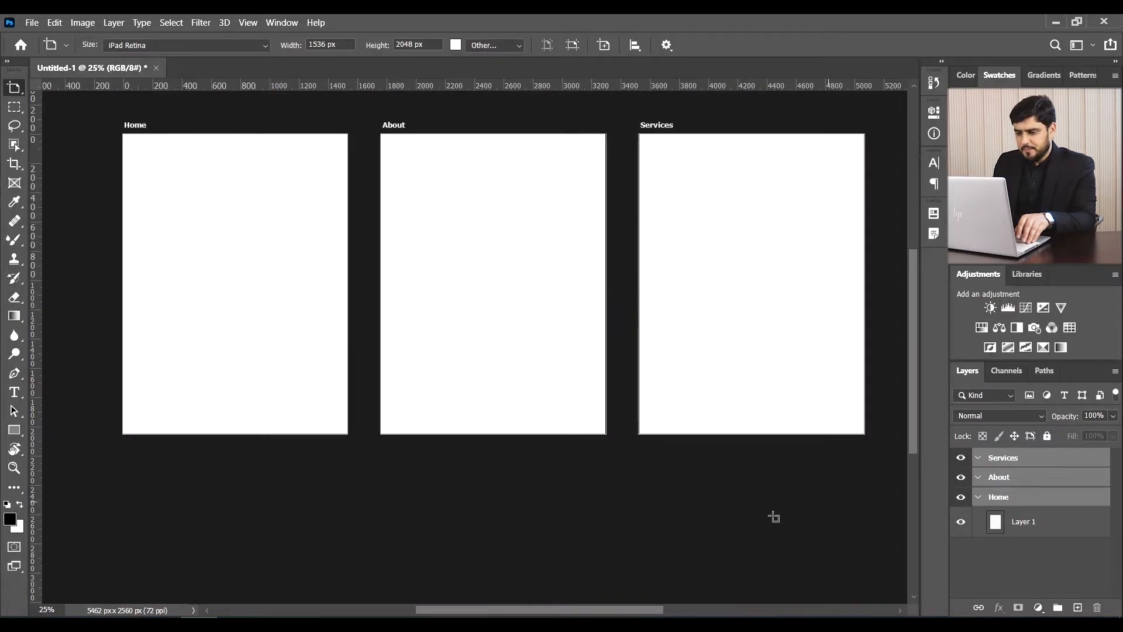
left_click_drag(595, 610, 641, 607)
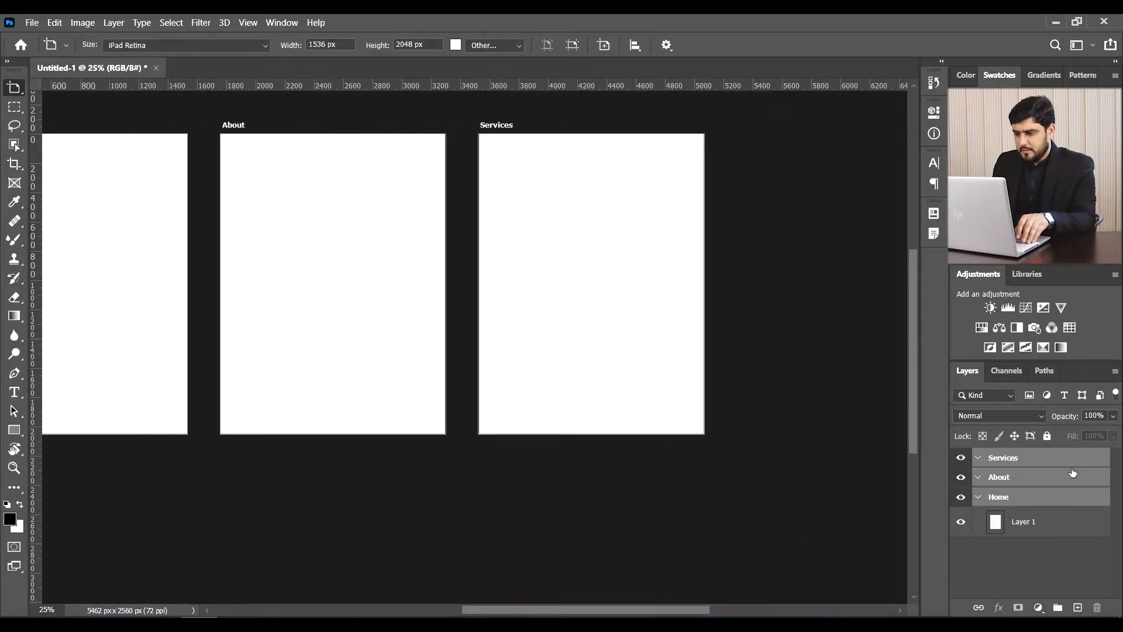
- Delete the Services and About artboards from the Layers panel
left_click(1003, 475)
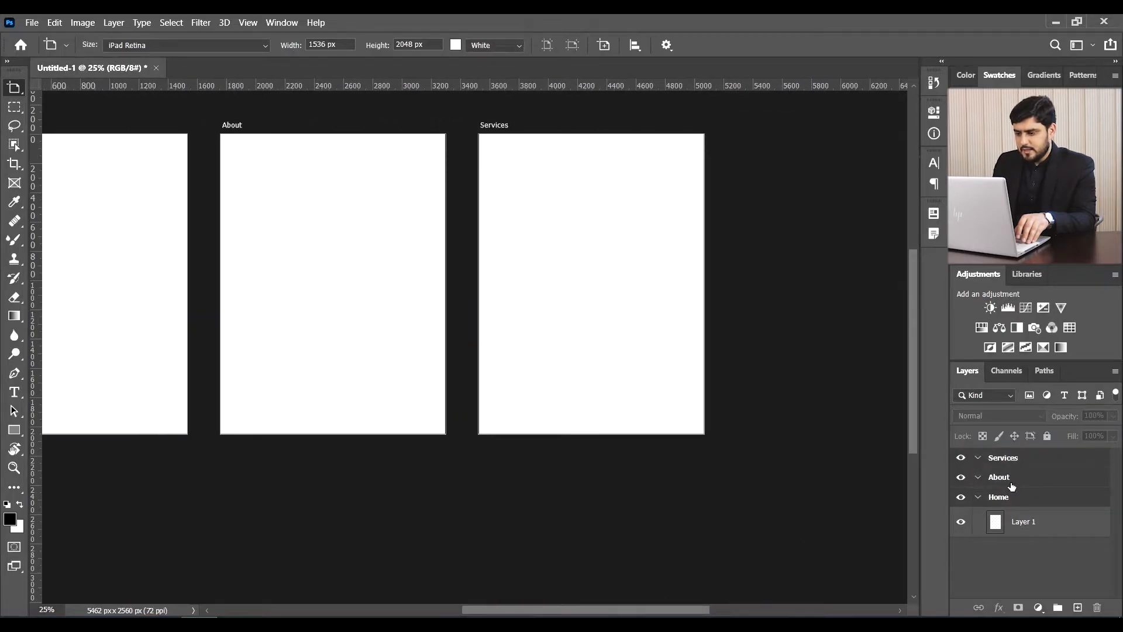
left_click(1012, 487)
key("ctrl+minus")
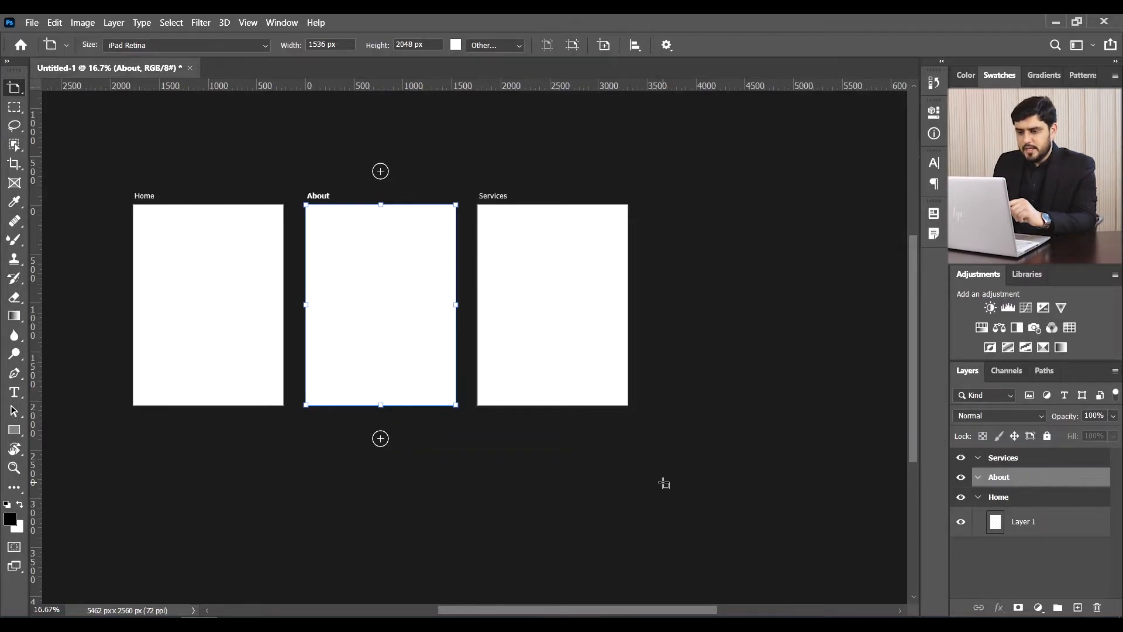
scroll(663, 483, "up", 1)
left_click(1008, 462)
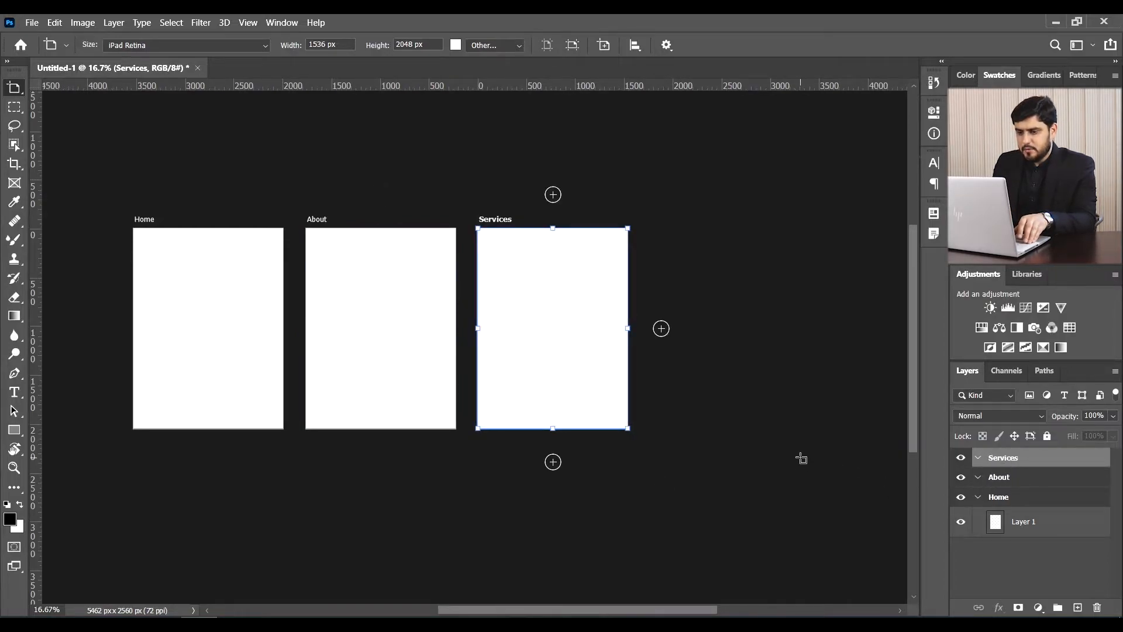
left_click_drag(1002, 459, 1097, 607)
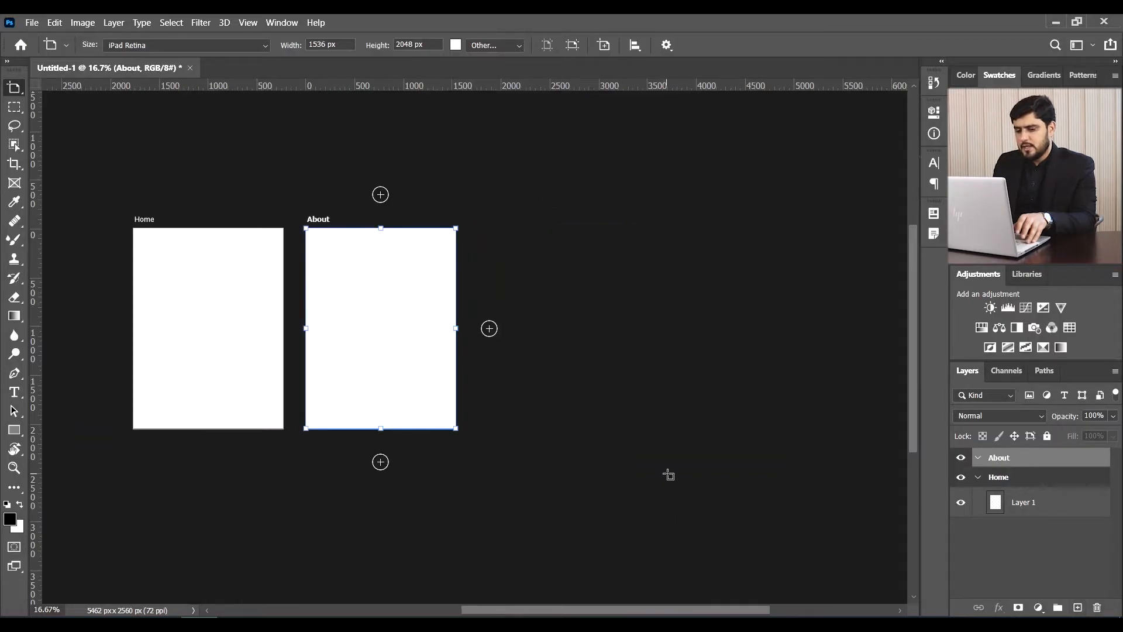
key("Delete")
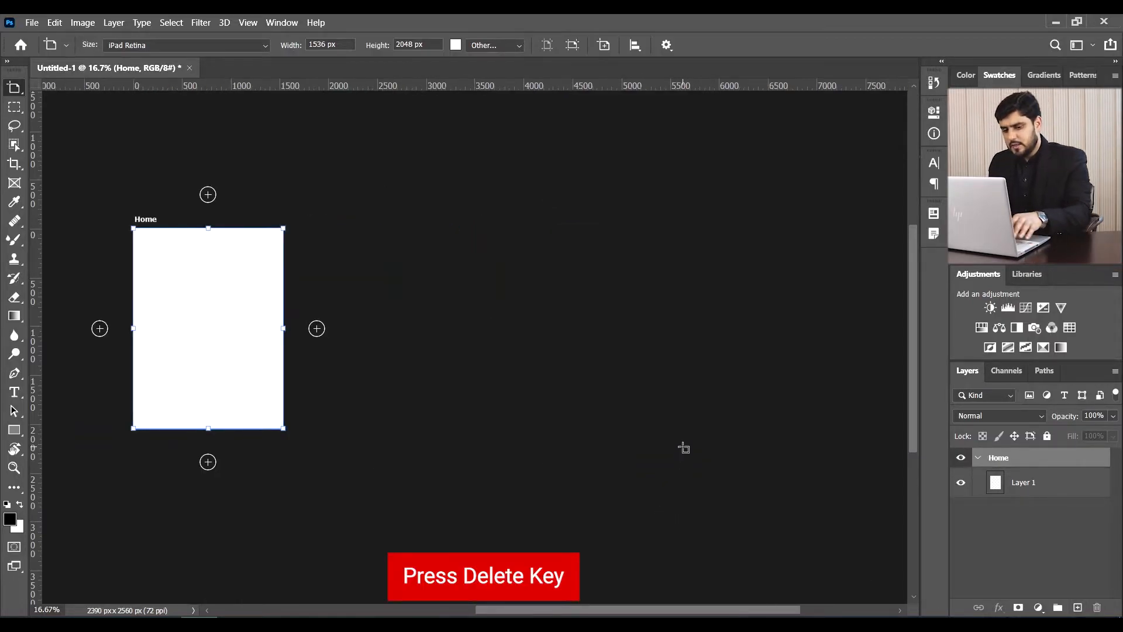
- Zoom to the Home artboard at 25% and undo to restore About
key("ctrl+0")
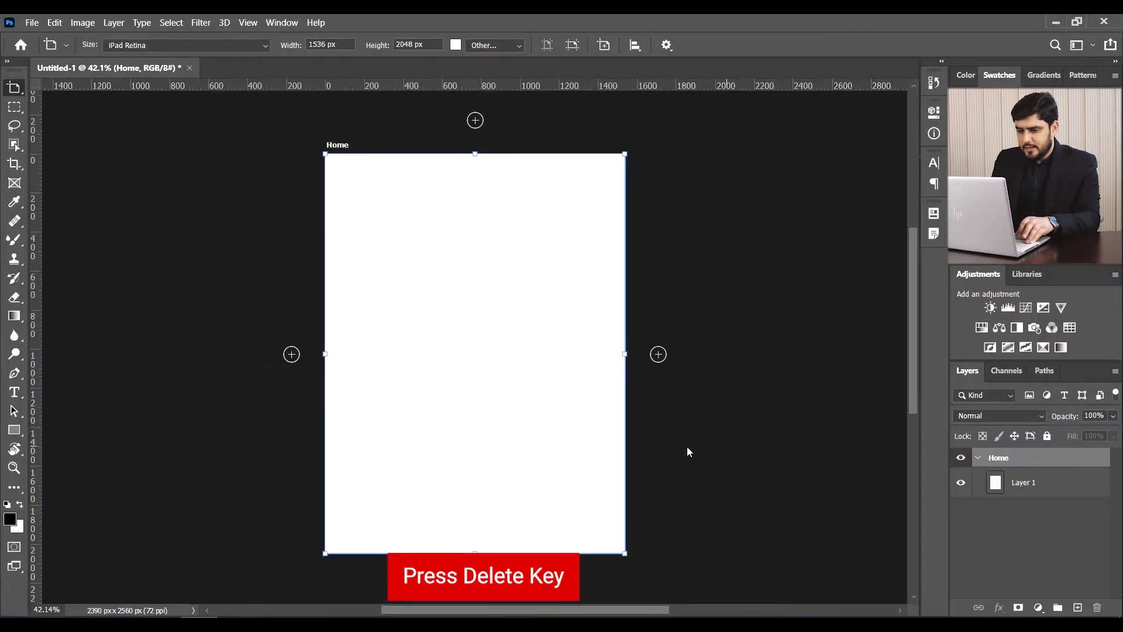
key("ctrl+minus")
key("ctrl+minus")
key("ctrl+minus")
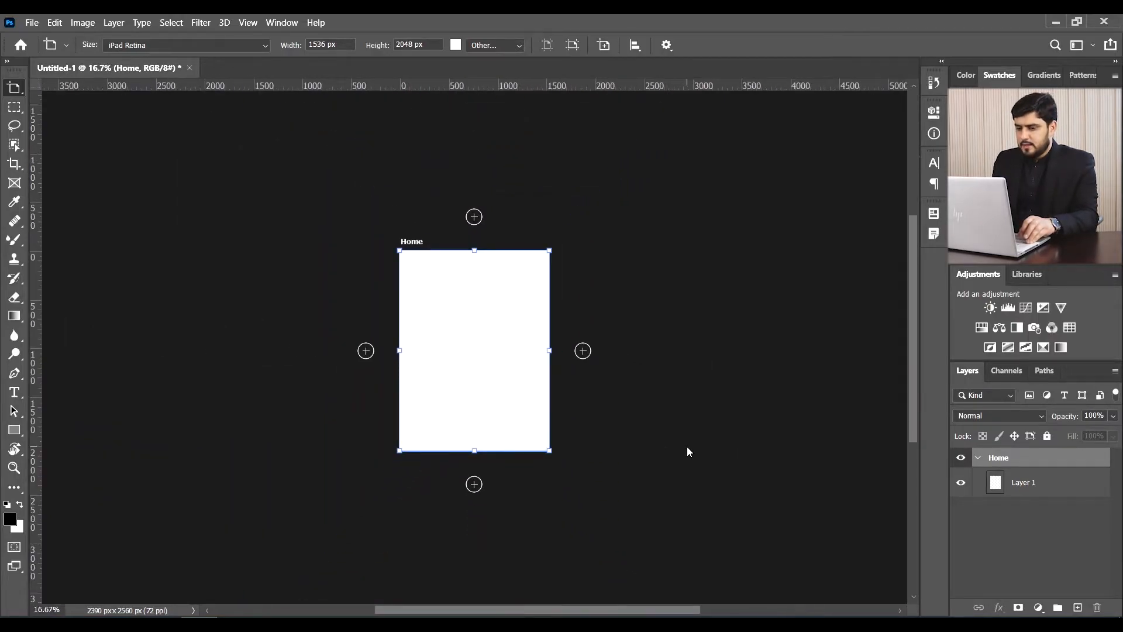
key("ctrl+plus")
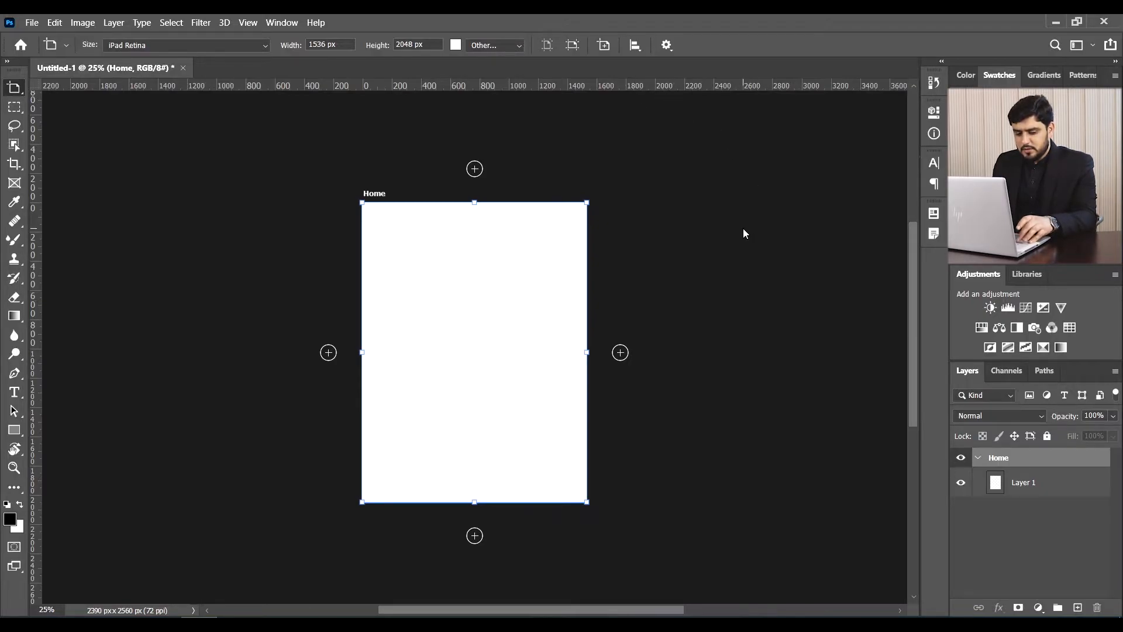
key("ctrl+z")
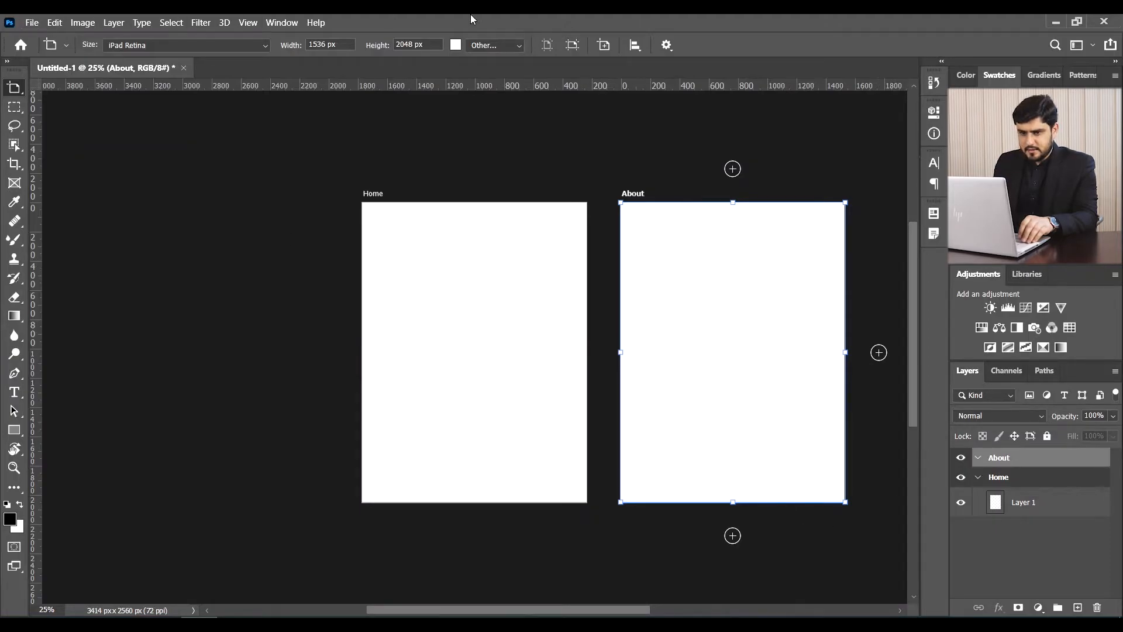
- Place the yellow coffee-cup photo as an embedded image and shrink it inside About
key("alt+f")
key("l")
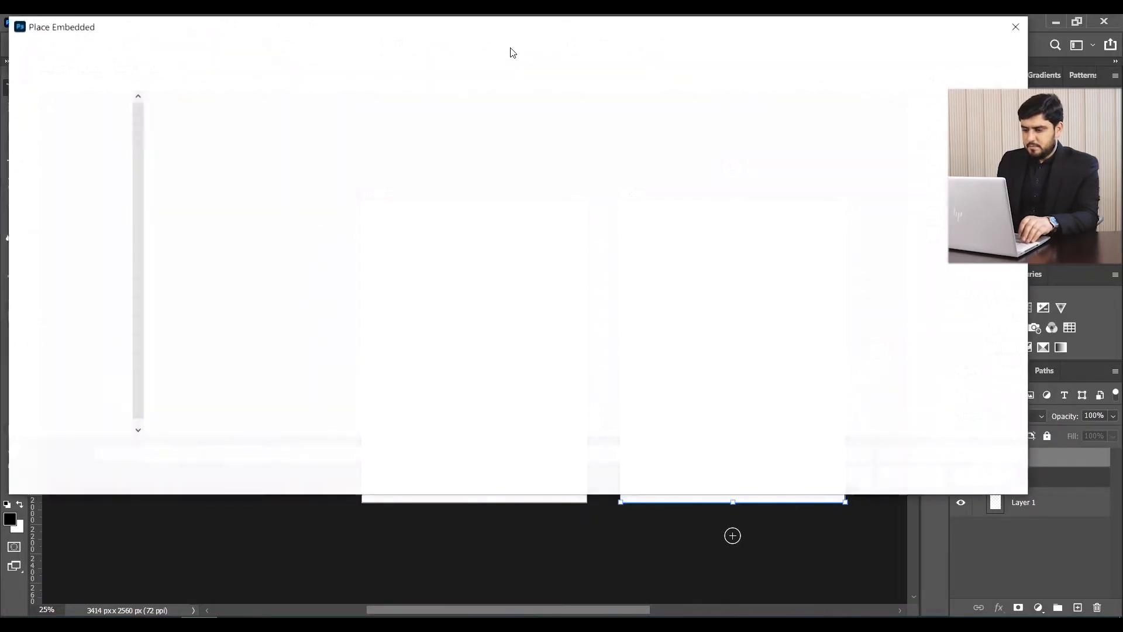
double_click(206, 368)
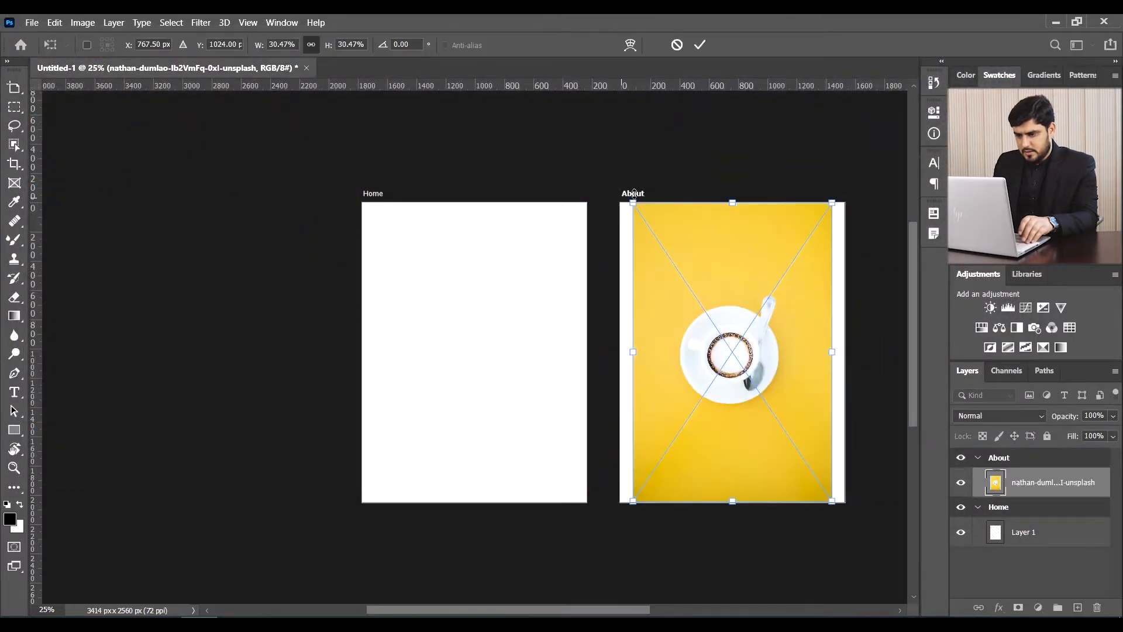
left_click_drag(621, 203, 760, 259)
left_click(697, 45)
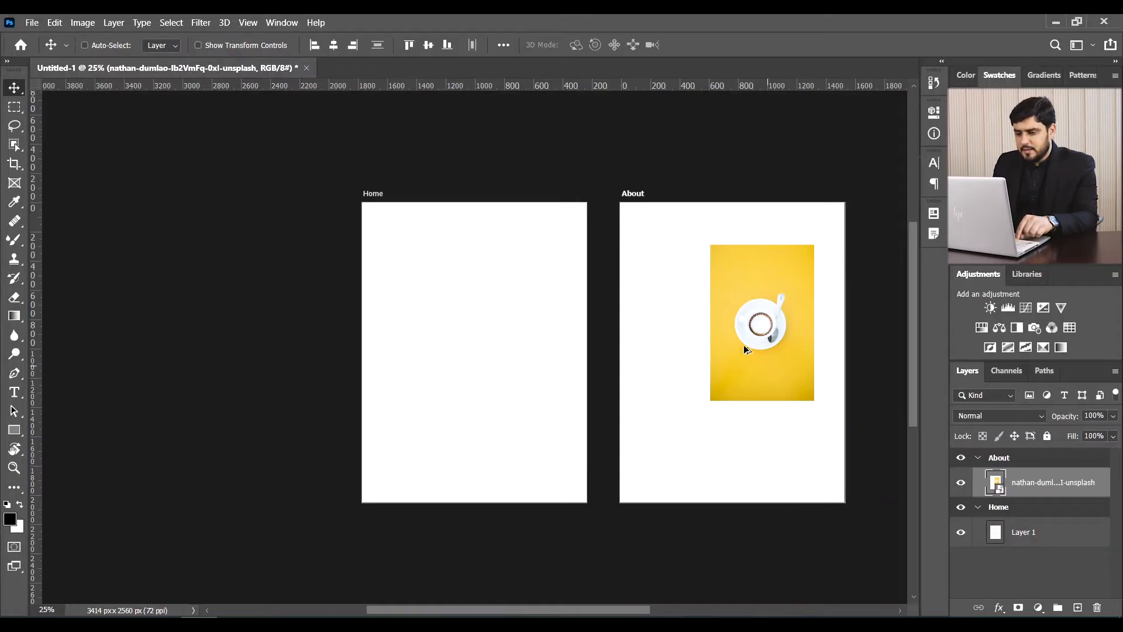
- Rename the coffee photo layer to 'Image'
double_click(1039, 484)
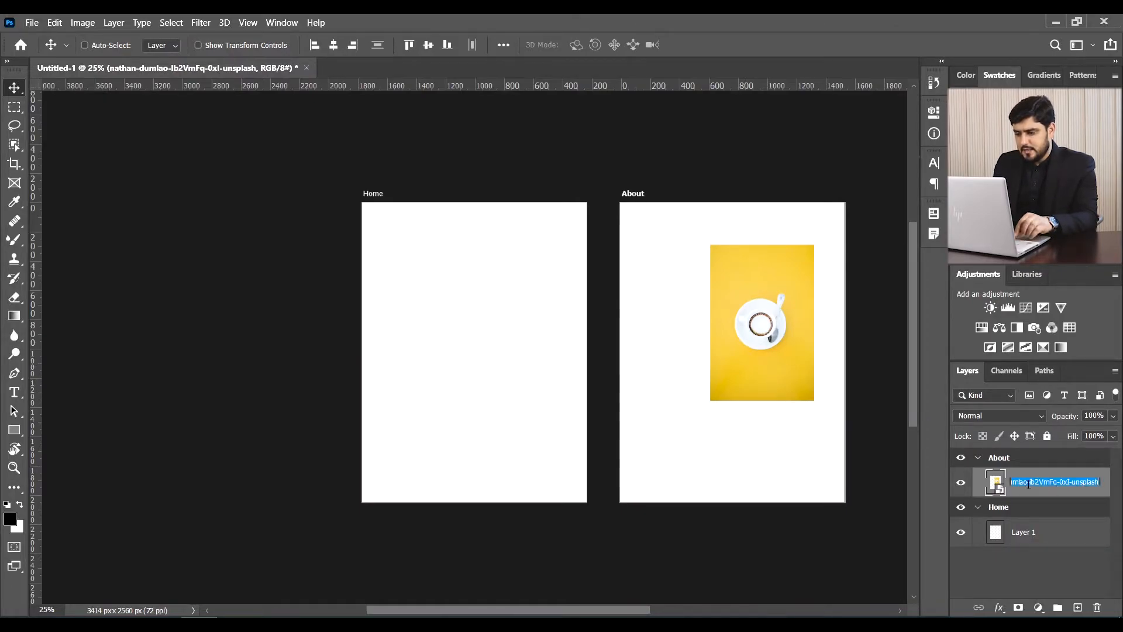
type("Image")
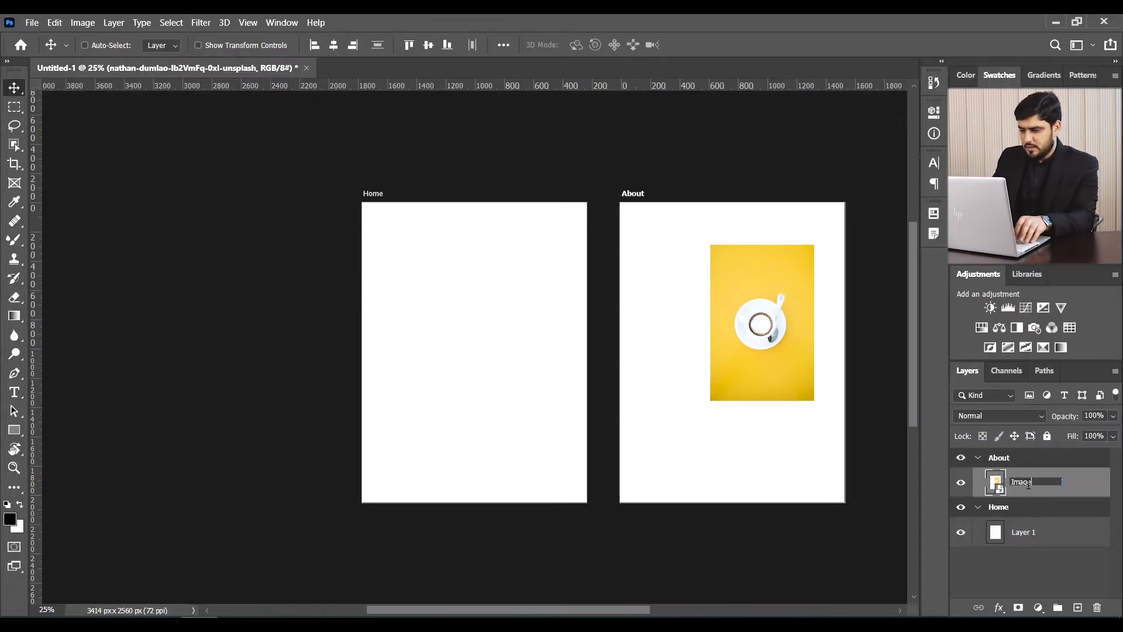
key("Return")
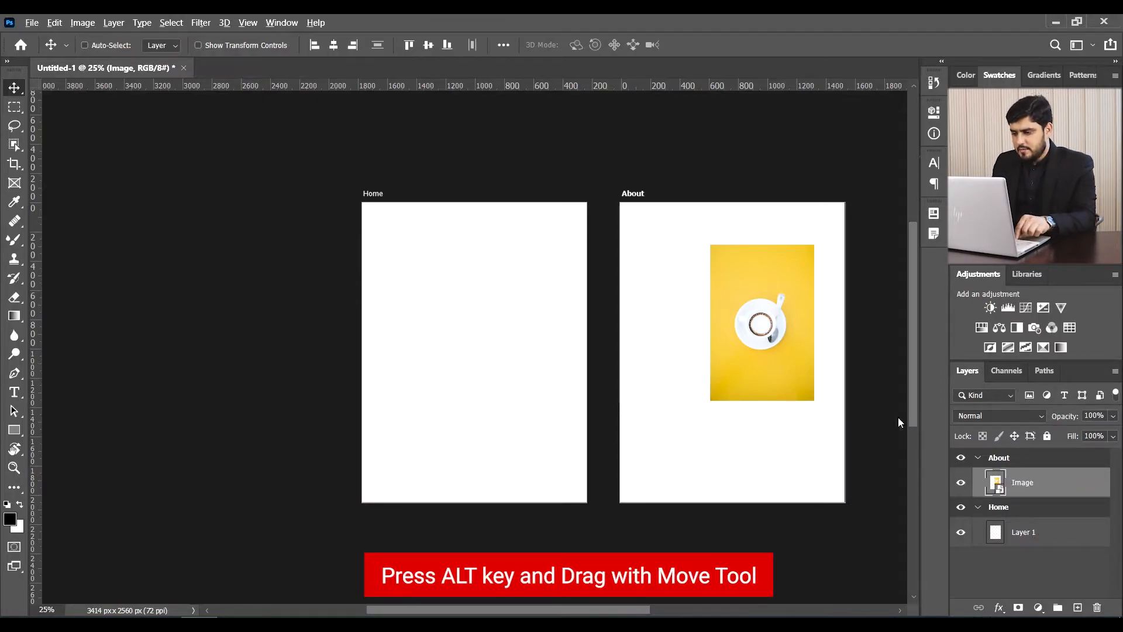
- Duplicate the photo and drag the copy outside both artboards
left_click_drag(735, 352, 693, 523)
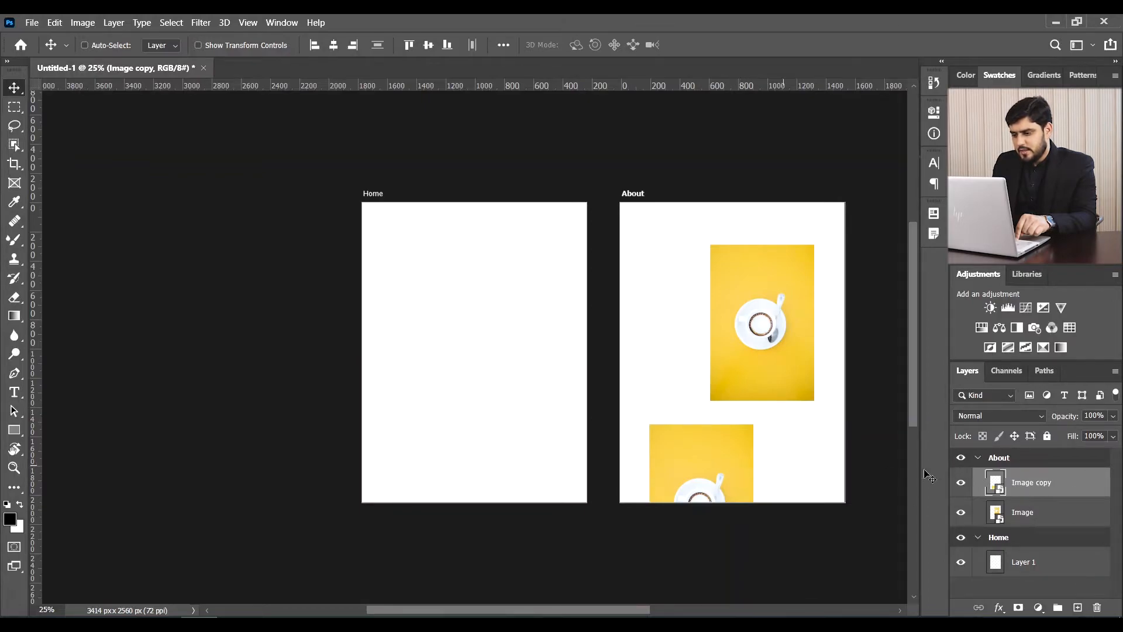
left_click_drag(697, 459, 469, 315)
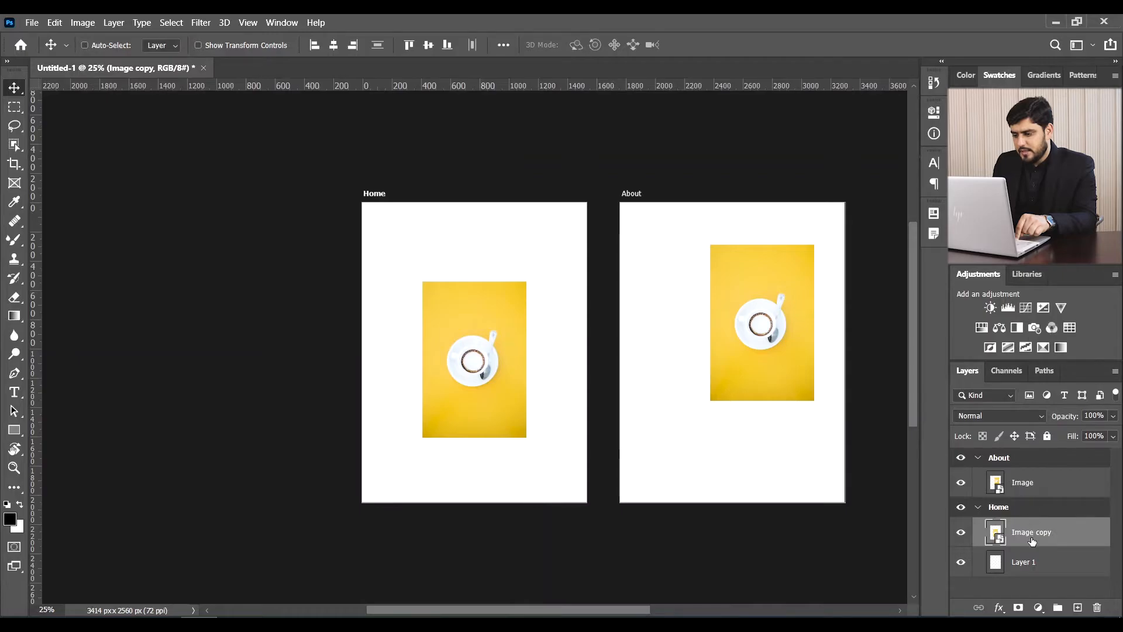
scroll(757, 427, "up", 2)
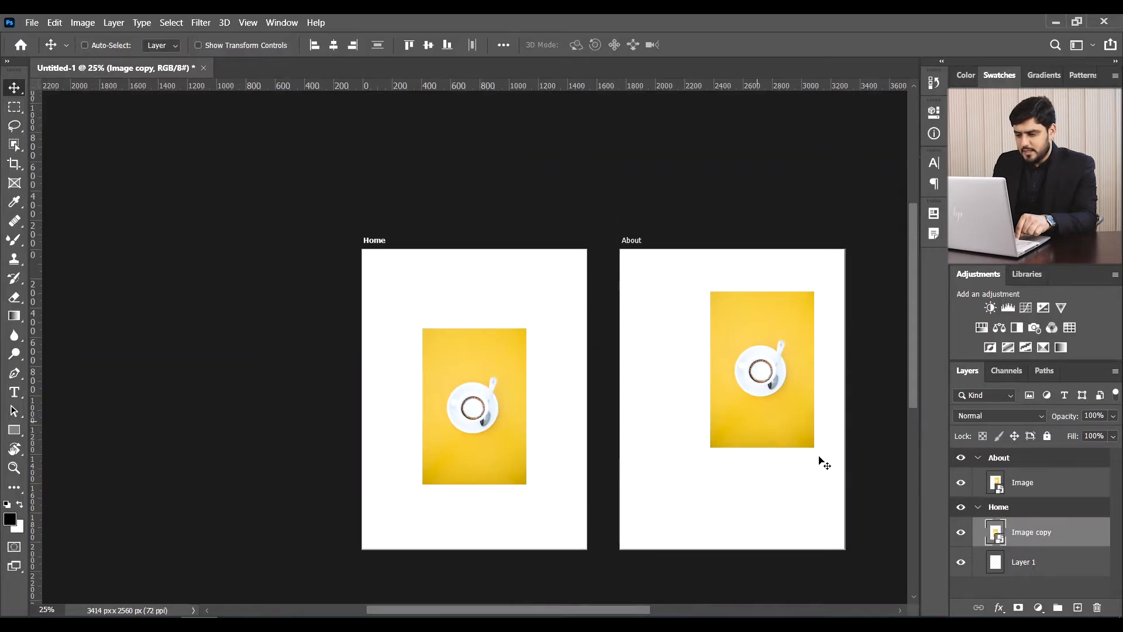
left_click_drag(470, 425, 189, 166)
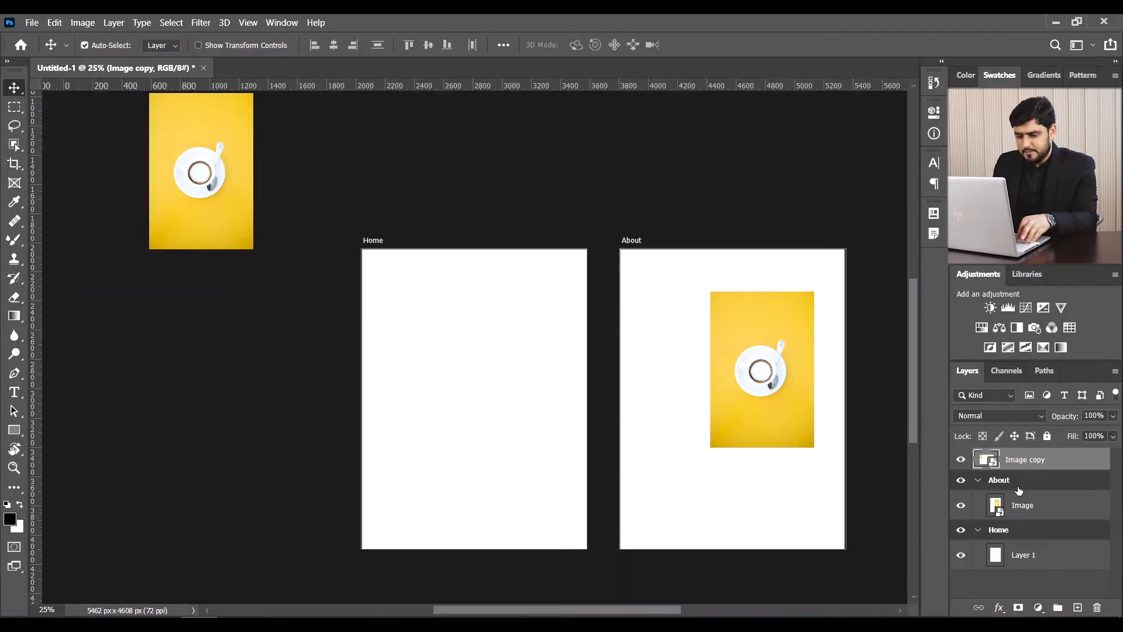
- Delete the About artboard while keeping its photo, then undo to bring the artboard back
key("ctrl+z")
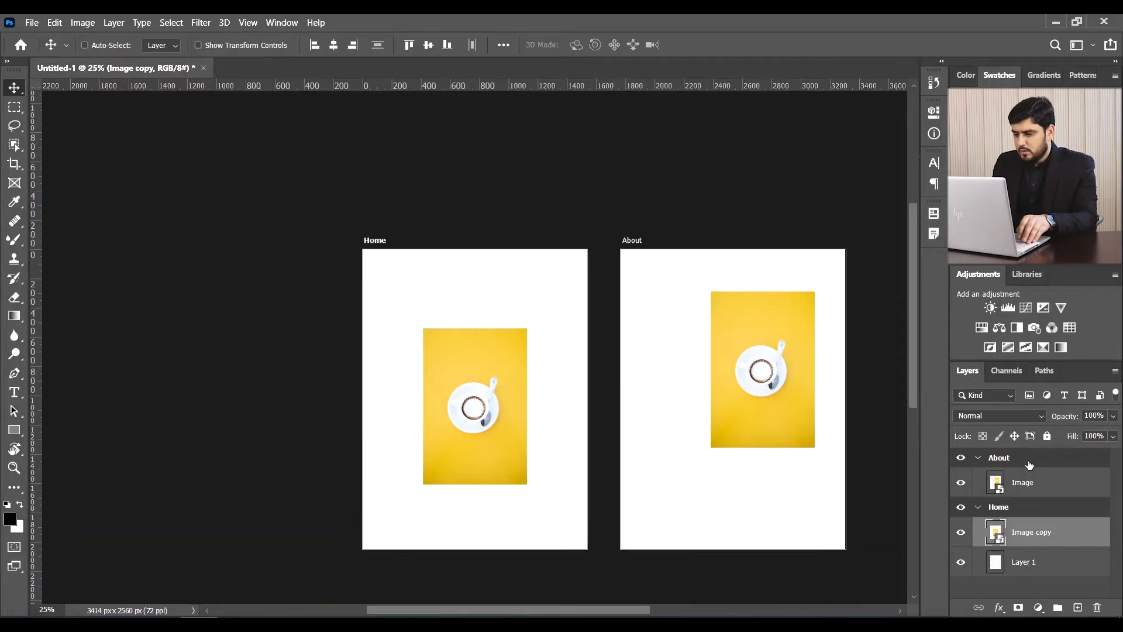
left_click(1029, 459)
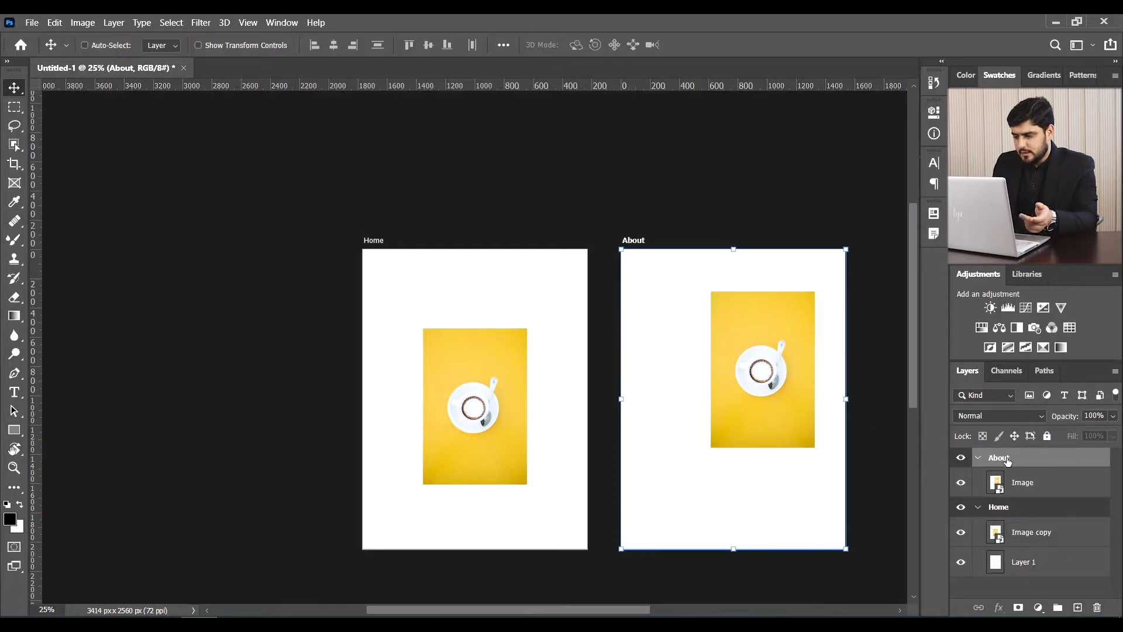
left_click(1097, 608)
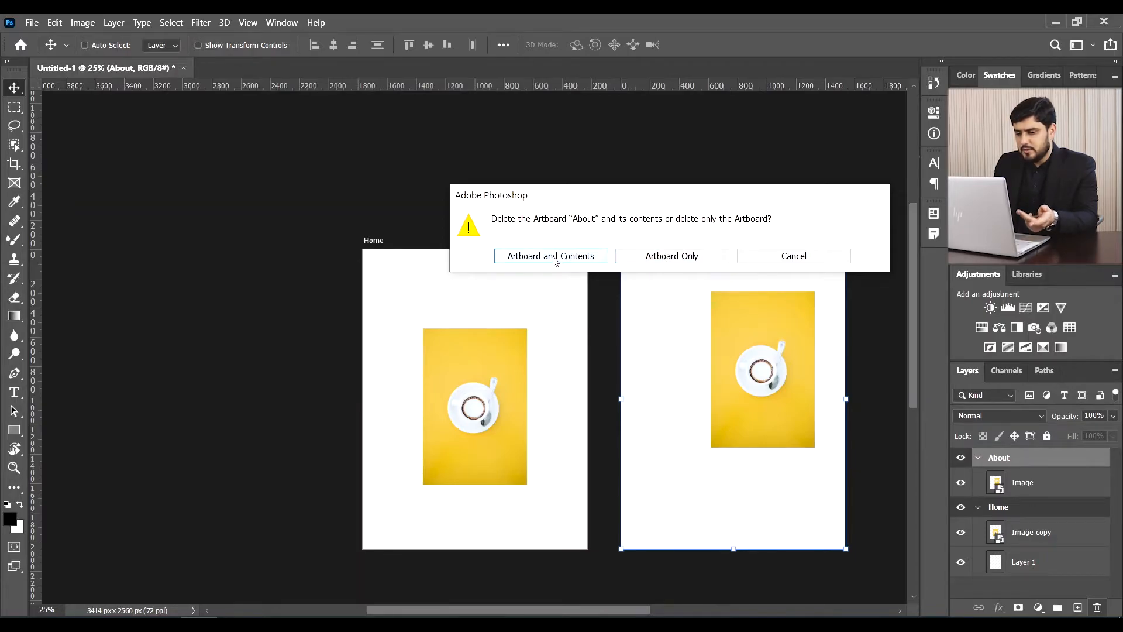
left_click(660, 256)
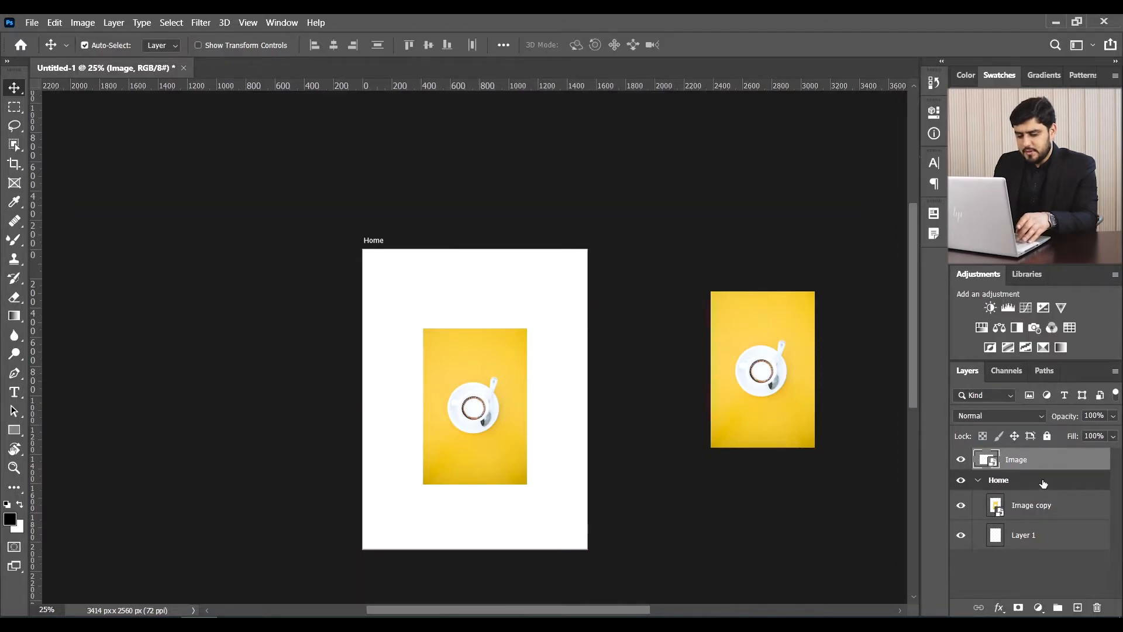
key("ctrl")
key("ctrl+z")
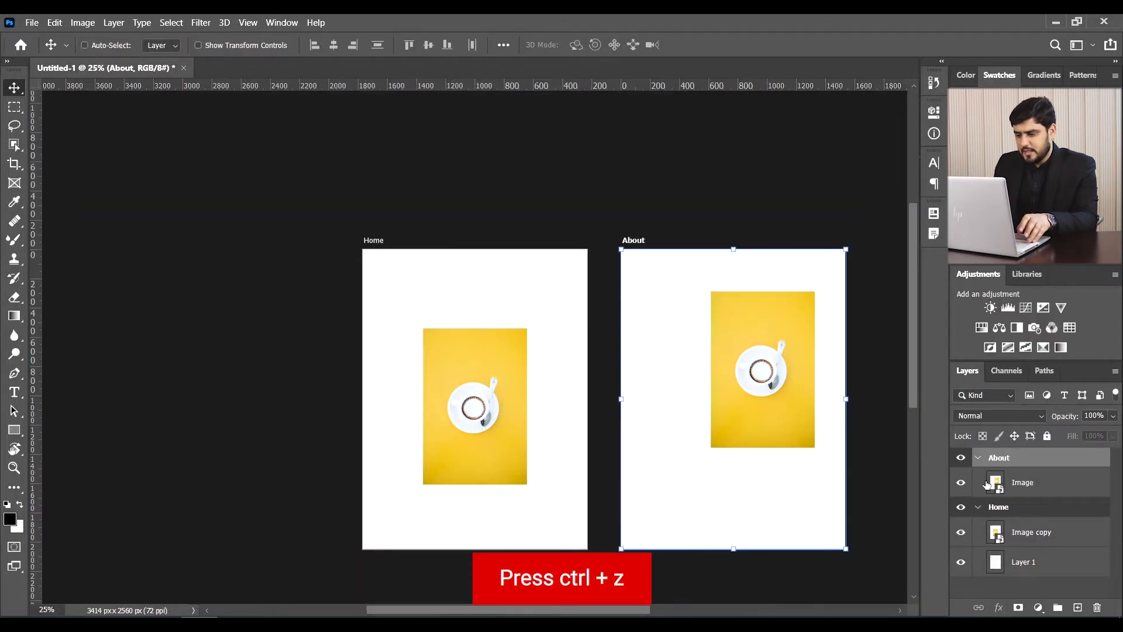
- Delete the Image layer from the About artboard, leaving Image copy selected in Home
left_click(1040, 483)
left_click(1096, 606)
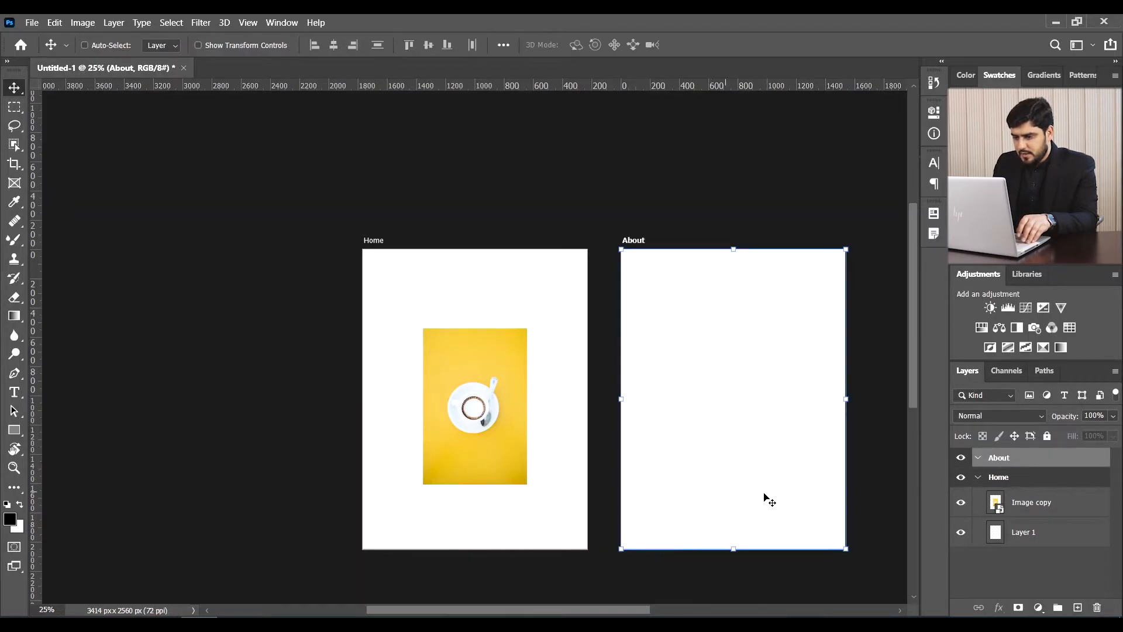
left_click(1034, 507)
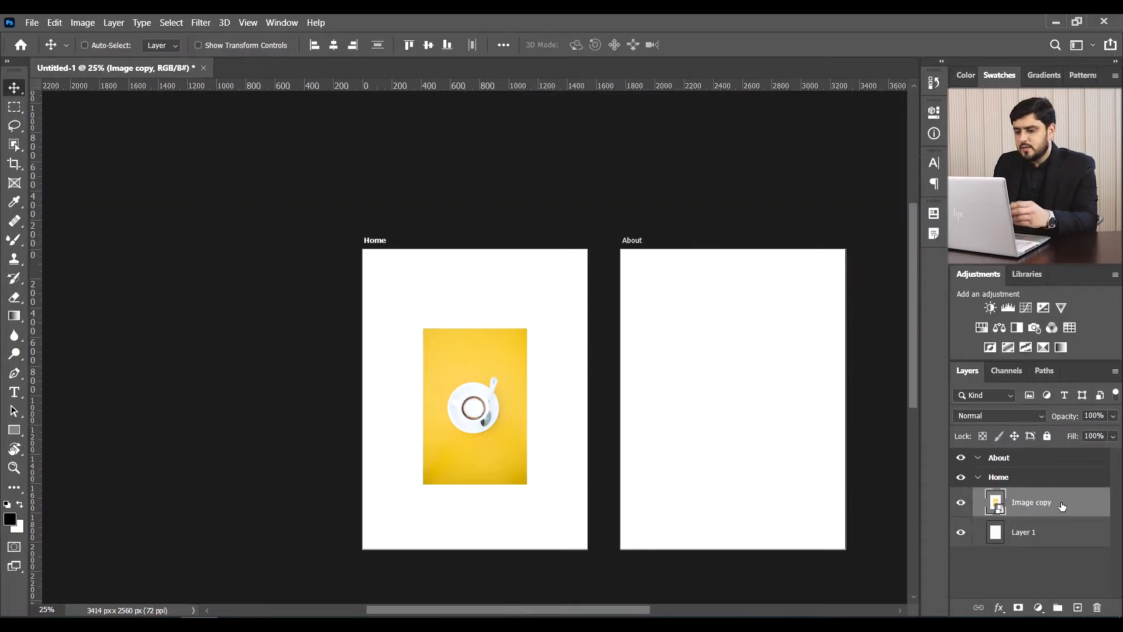
- Duplicate Image copy as 'Image 2' into the About artboard, then delete the Image 2 copy
right_click(1058, 505)
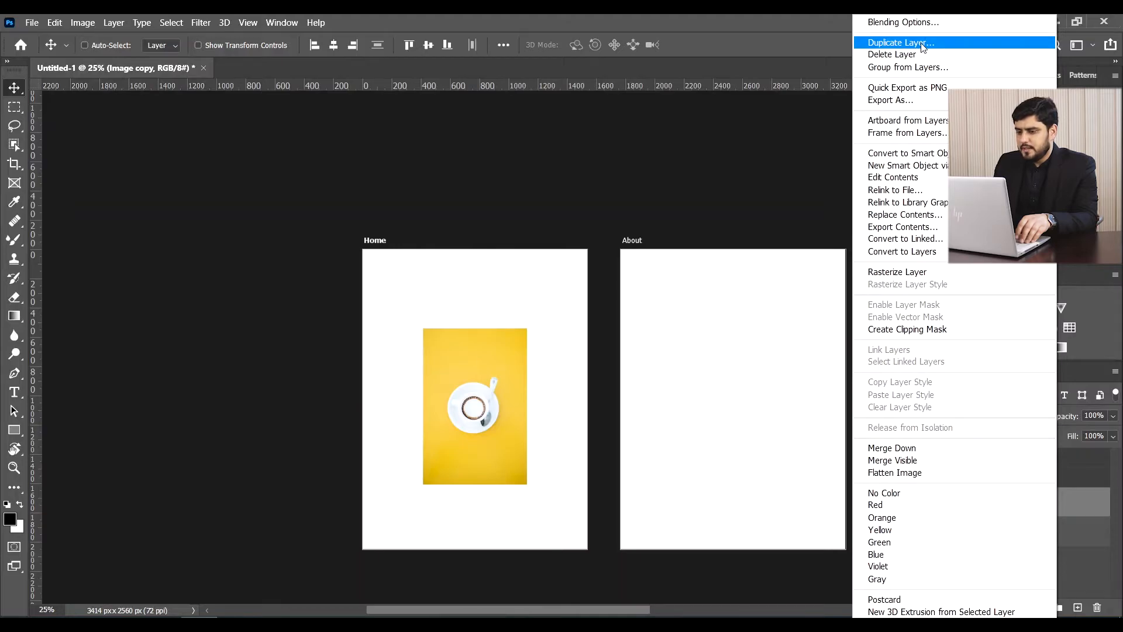
left_click(913, 42)
left_click_drag(688, 128, 712, 63)
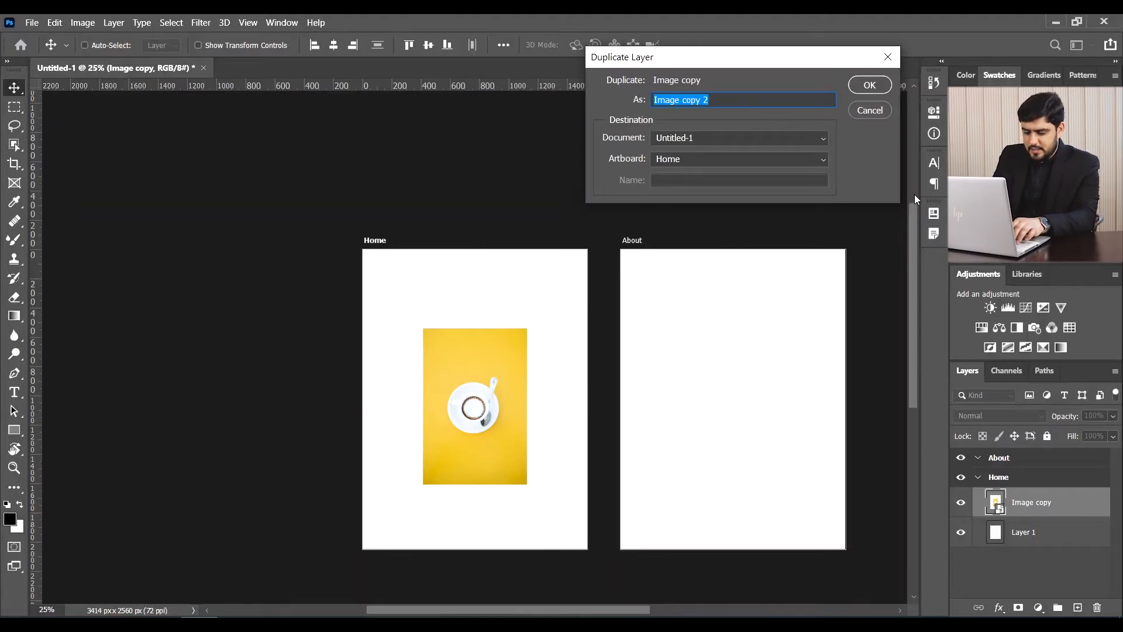
type("Image 2")
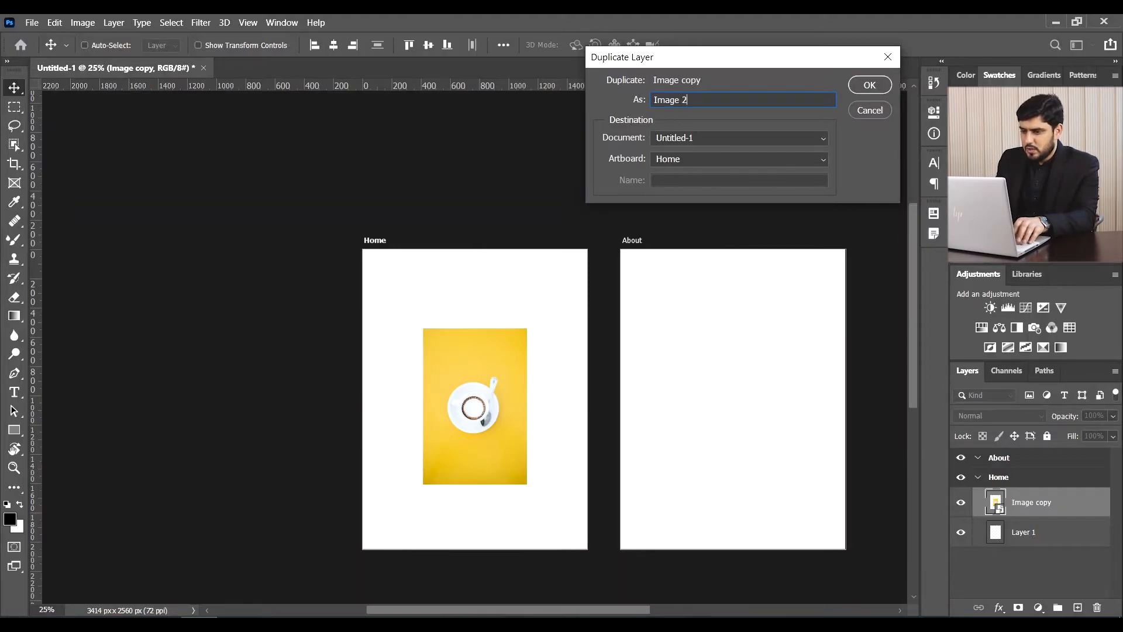
left_click(683, 160)
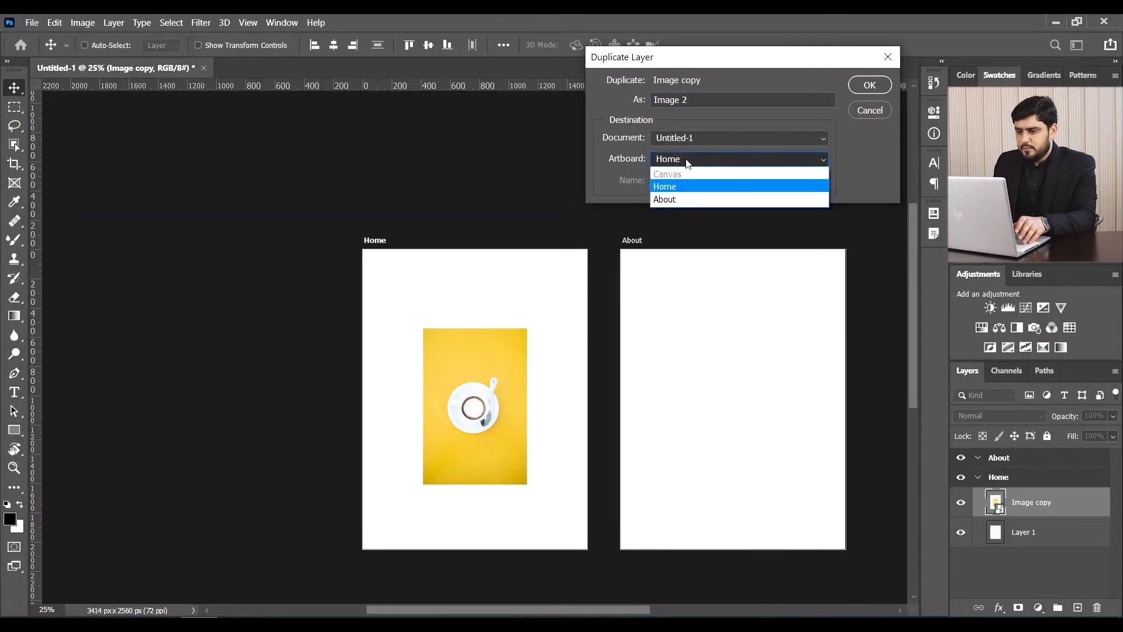
left_click(673, 200)
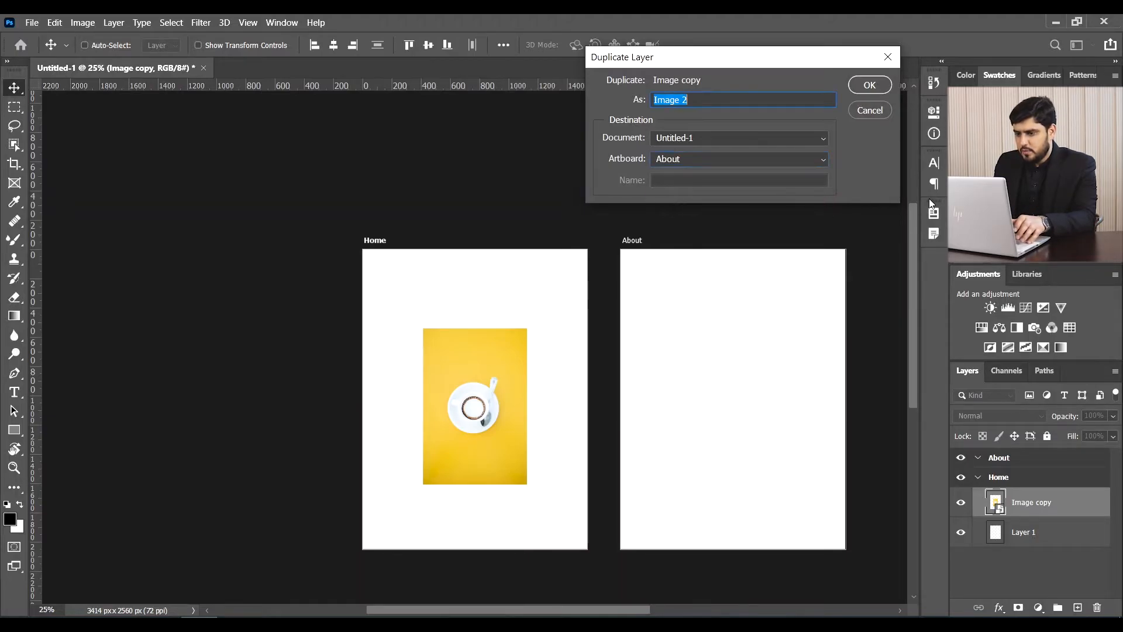
left_click(870, 86)
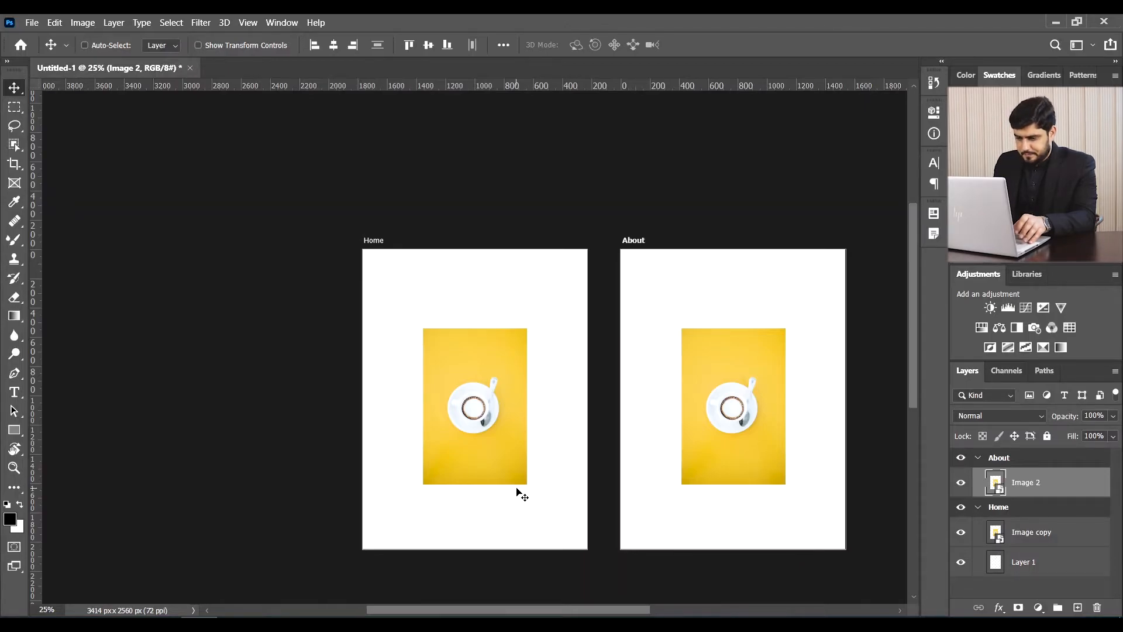
left_click(1097, 607)
- Zoom in on both artboards and turn on View > Show > Grid
key("ctrl+plus")
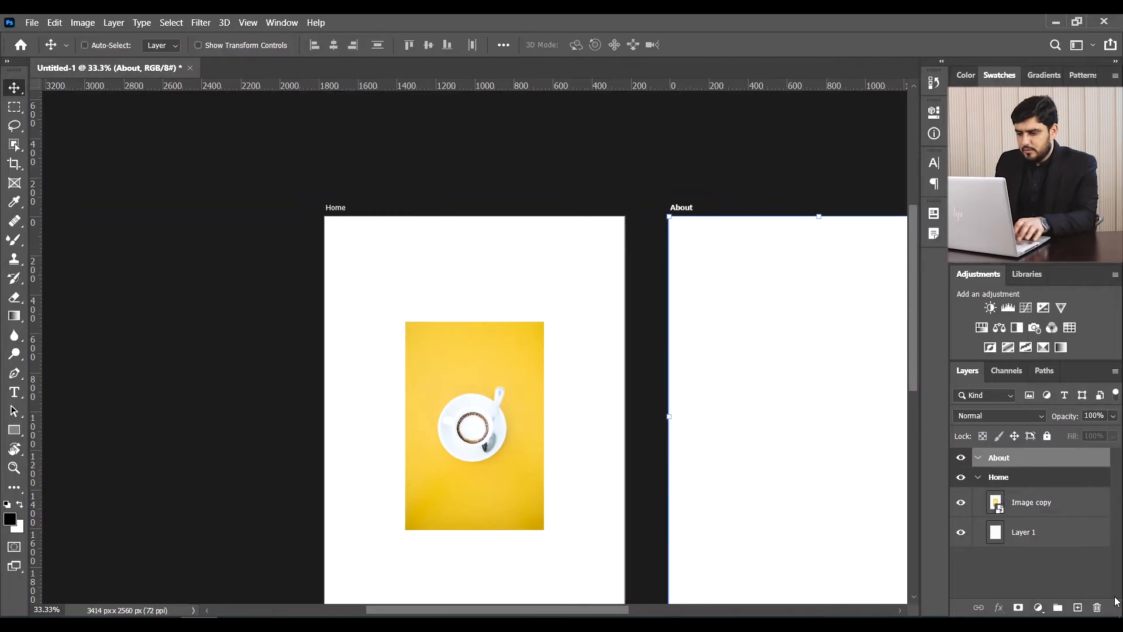
left_click_drag(742, 409, 509, 287)
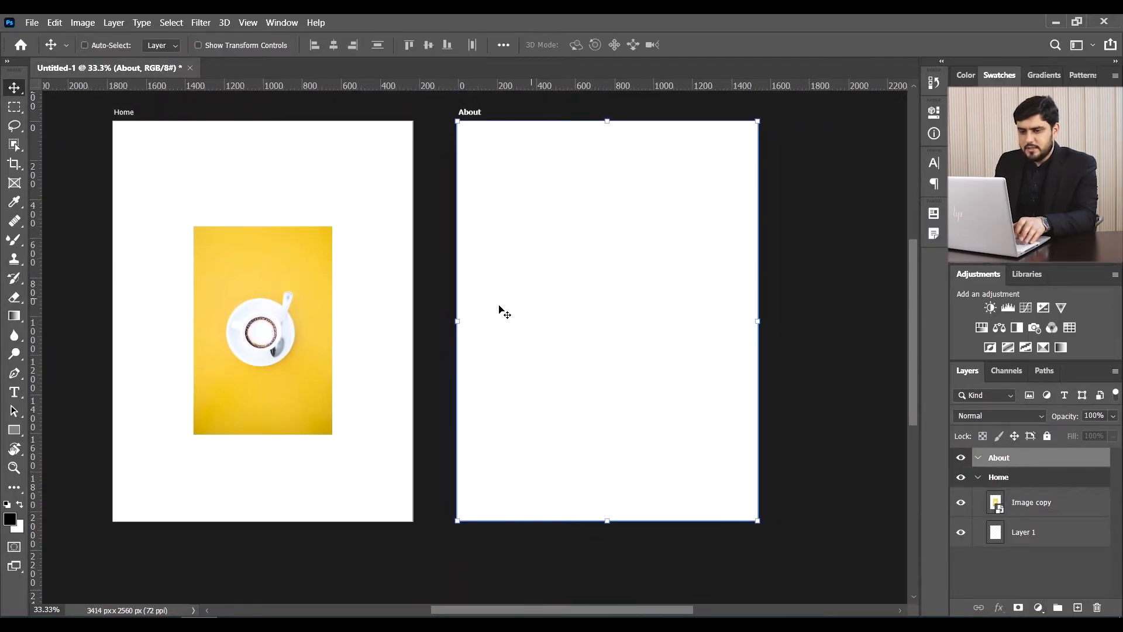
left_click(248, 22)
mouse_move(339, 299)
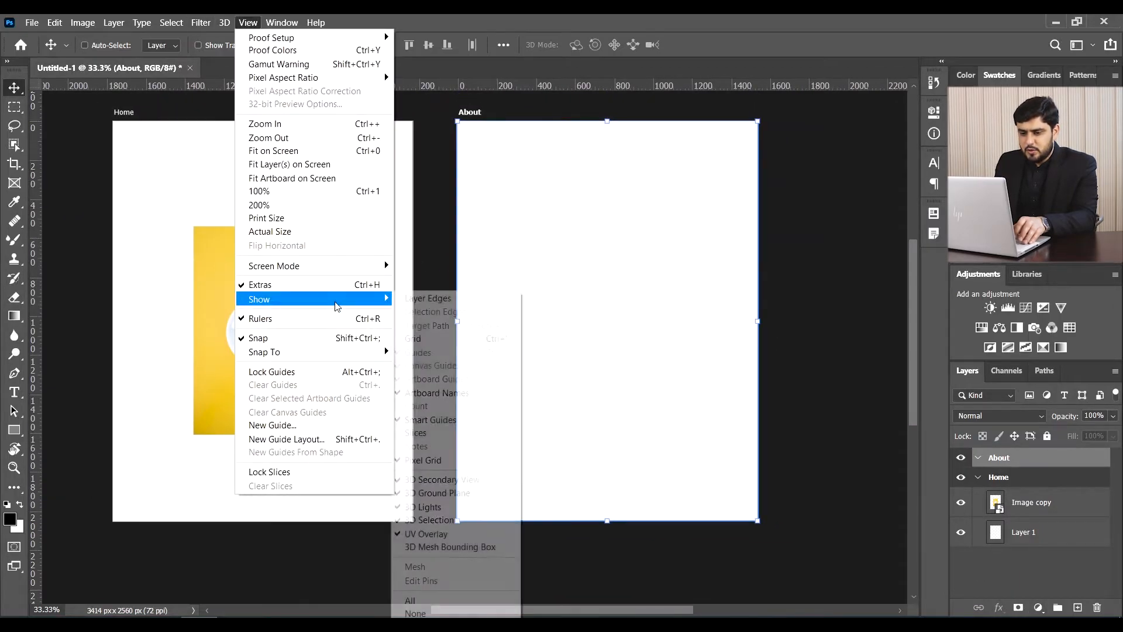
left_click(436, 339)
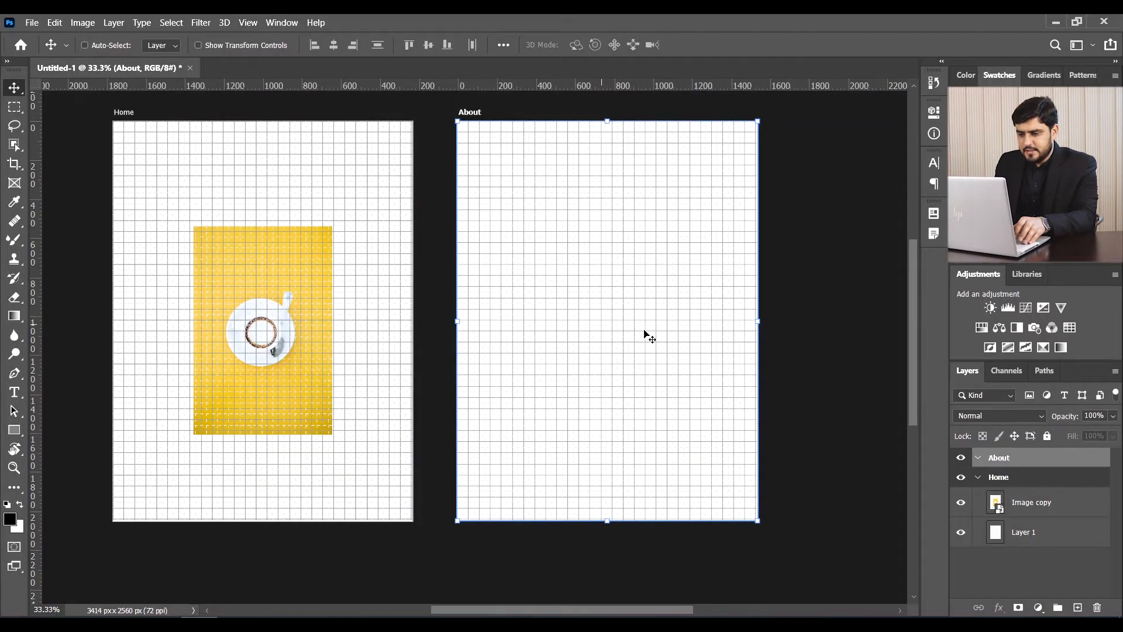
- Zoom in on the grid, fit the view, and delete the empty About artboard
key("ctrl+plus")
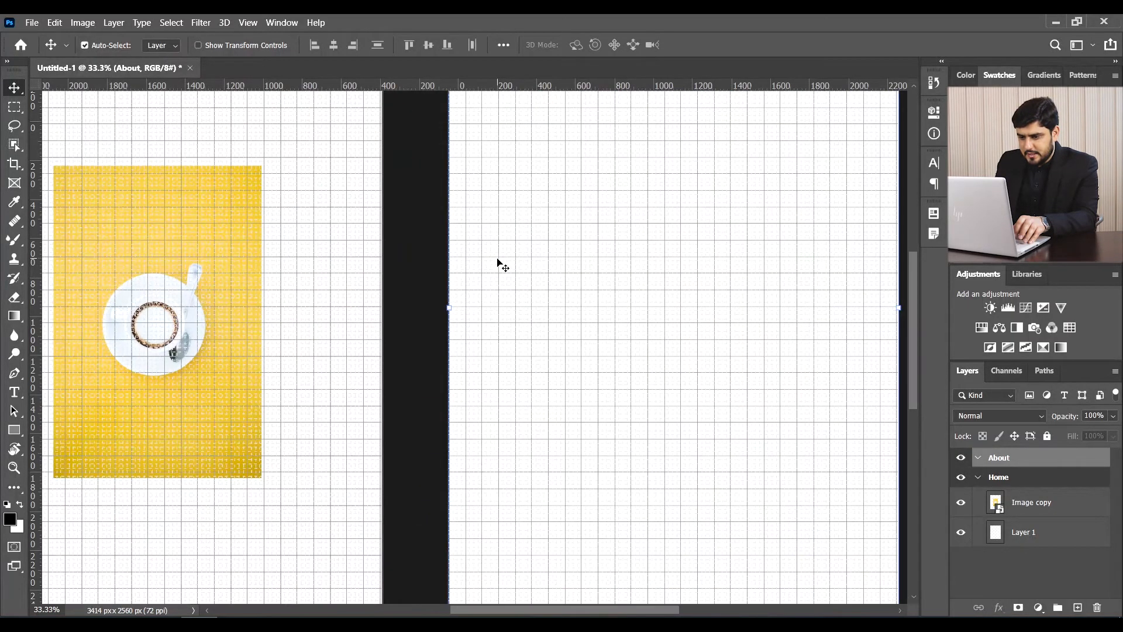
key("ctrl+plus")
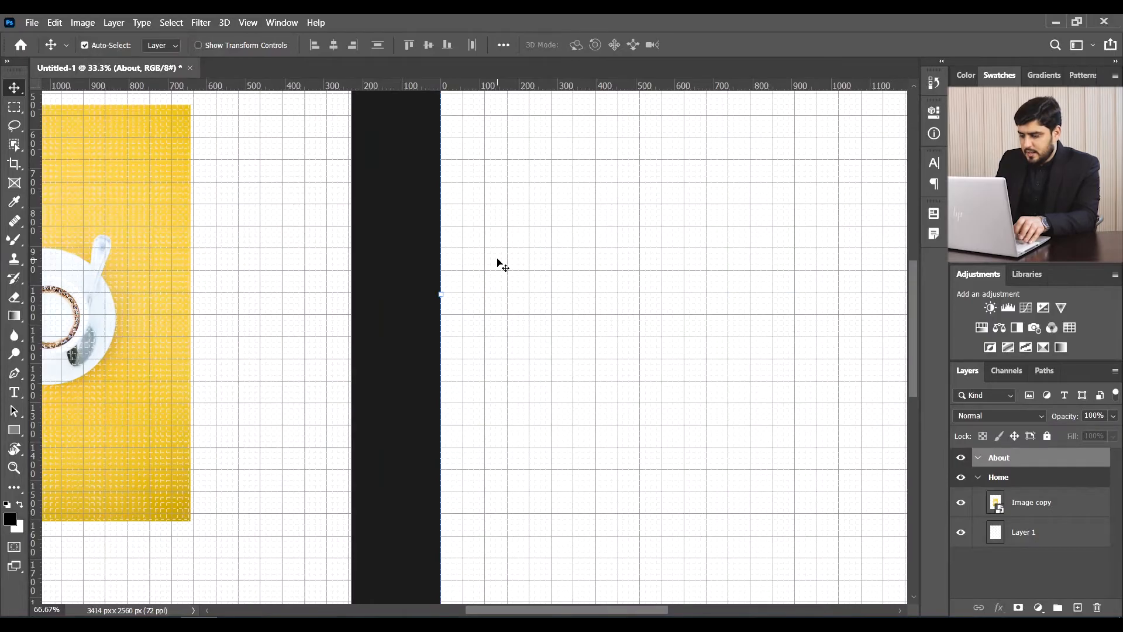
key("ctrl+0")
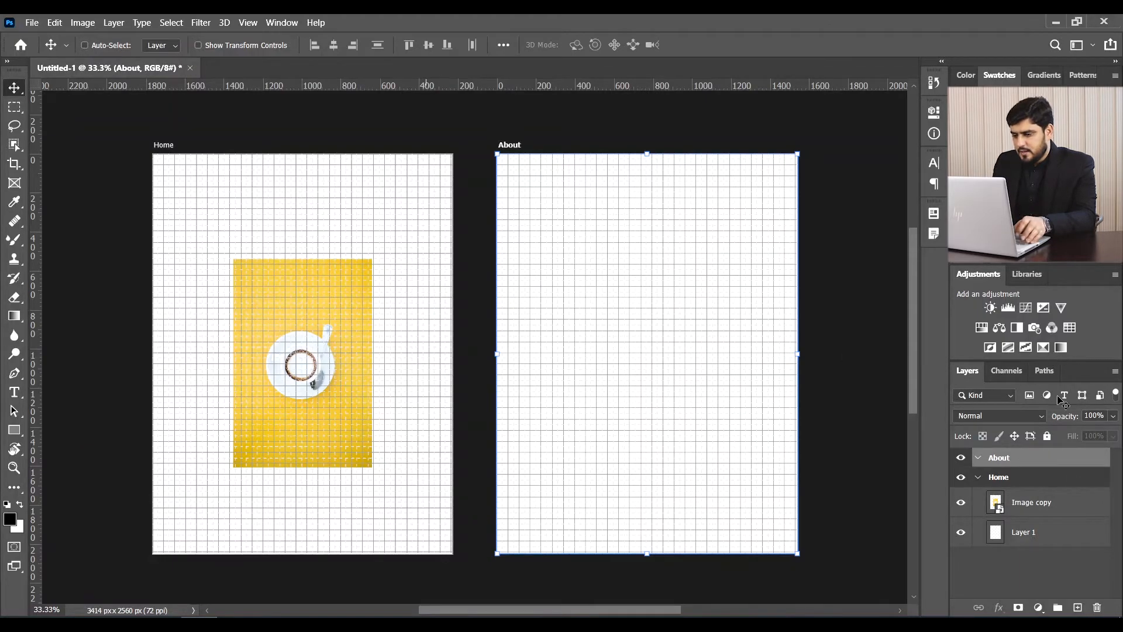
left_click(1096, 607)
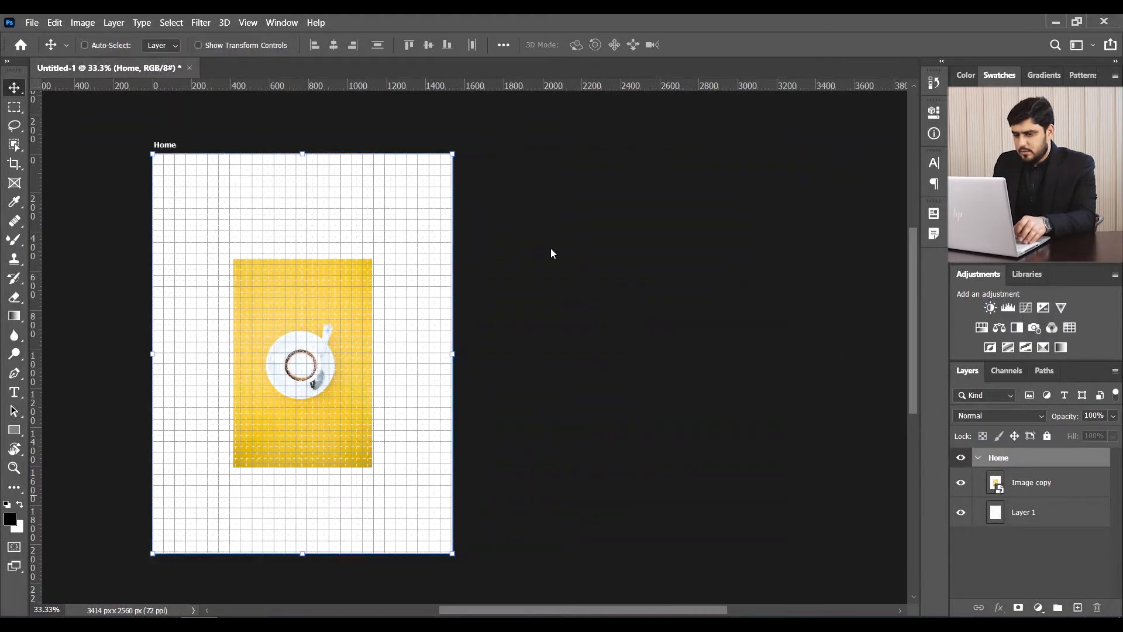
- Turn off View > Show > Grid, then dismiss the Home artboard's context menu unused
left_click(257, 24)
mouse_move(350, 303)
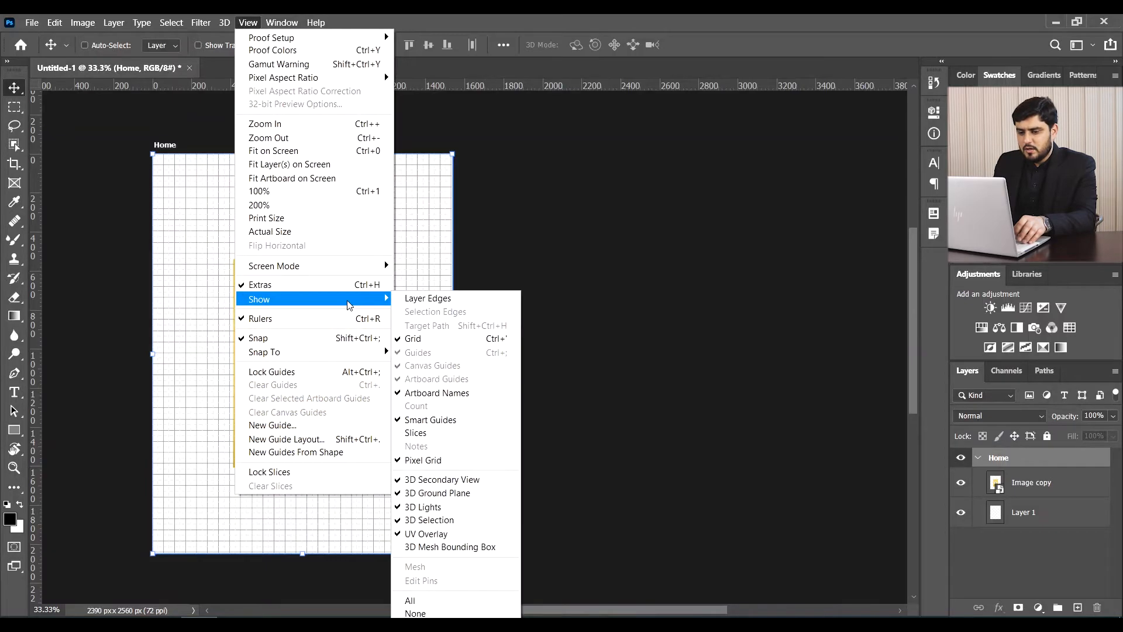
left_click(440, 345)
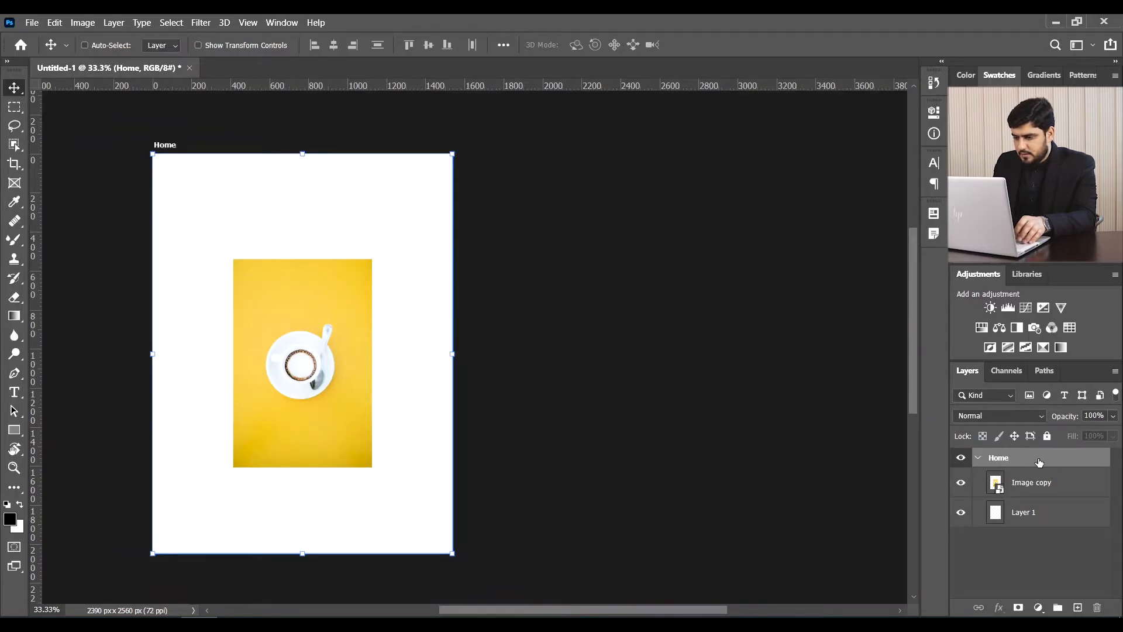
right_click(1038, 462)
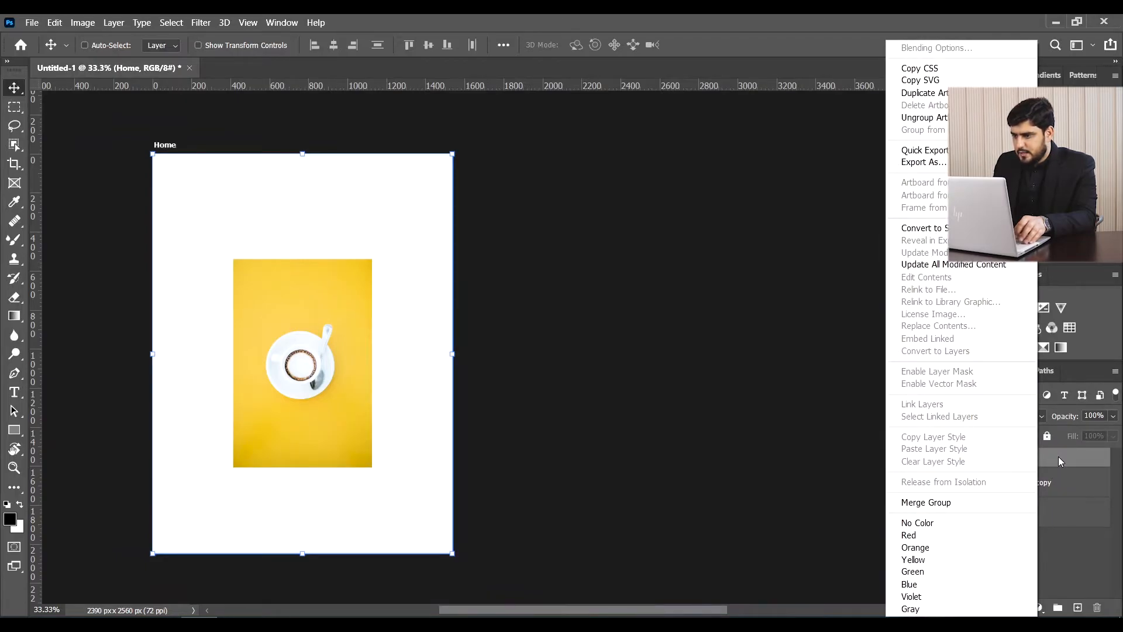
left_click(1058, 457)
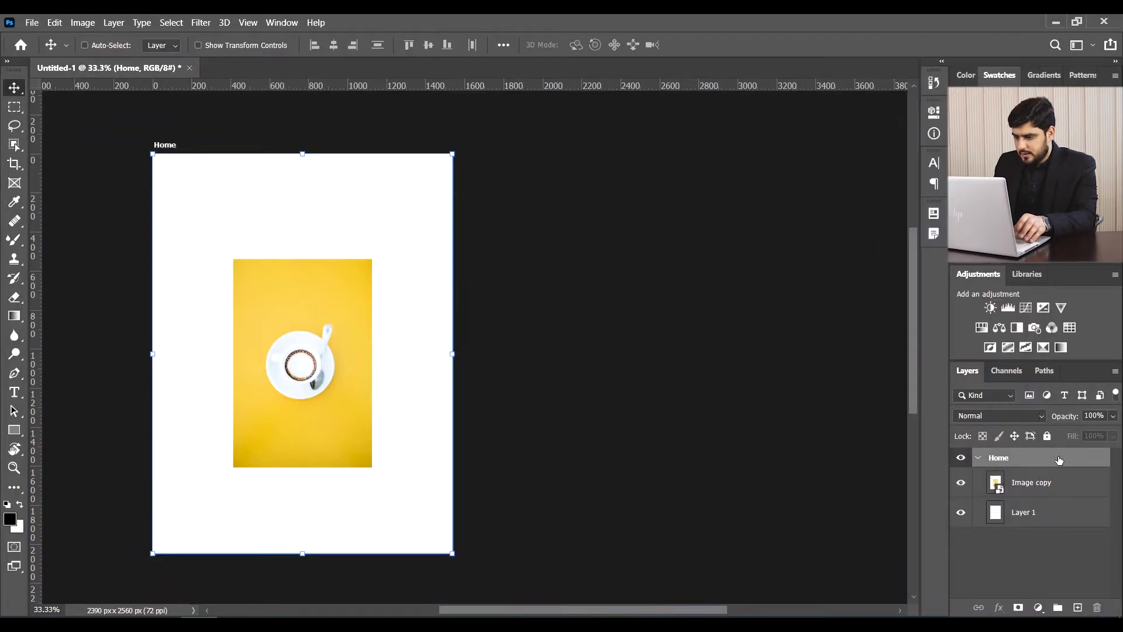
- Duplicate Home with Ctrl+J, then drag Home copy's cup photo onto Home, triggering a move-tool error
key("ctrl+j")
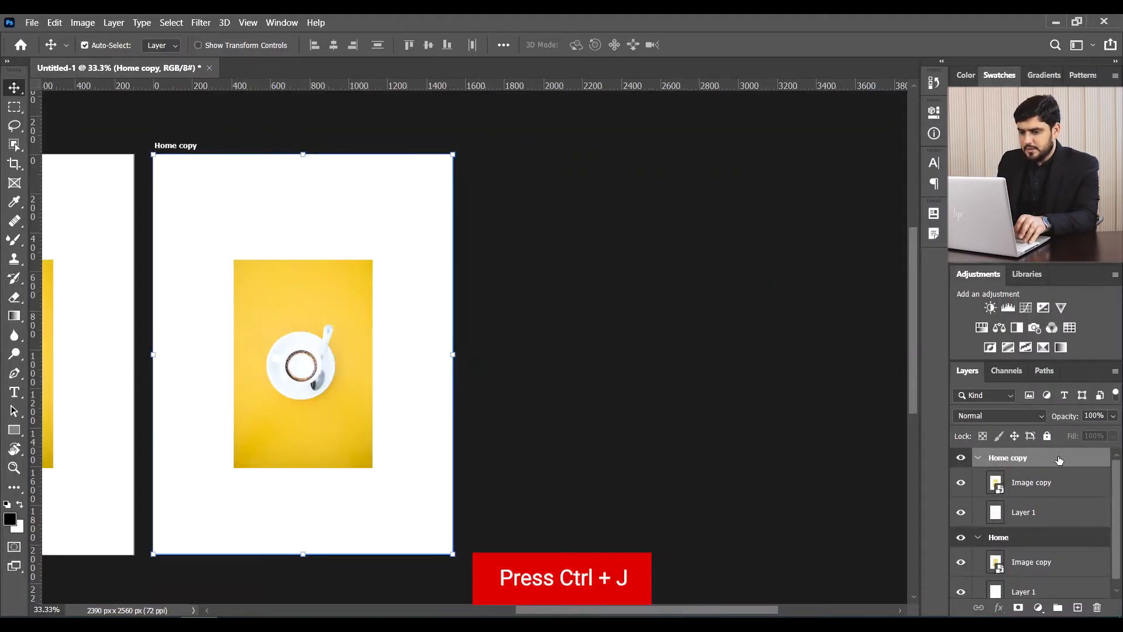
key("ctrl+minus")
key("ctrl+minus")
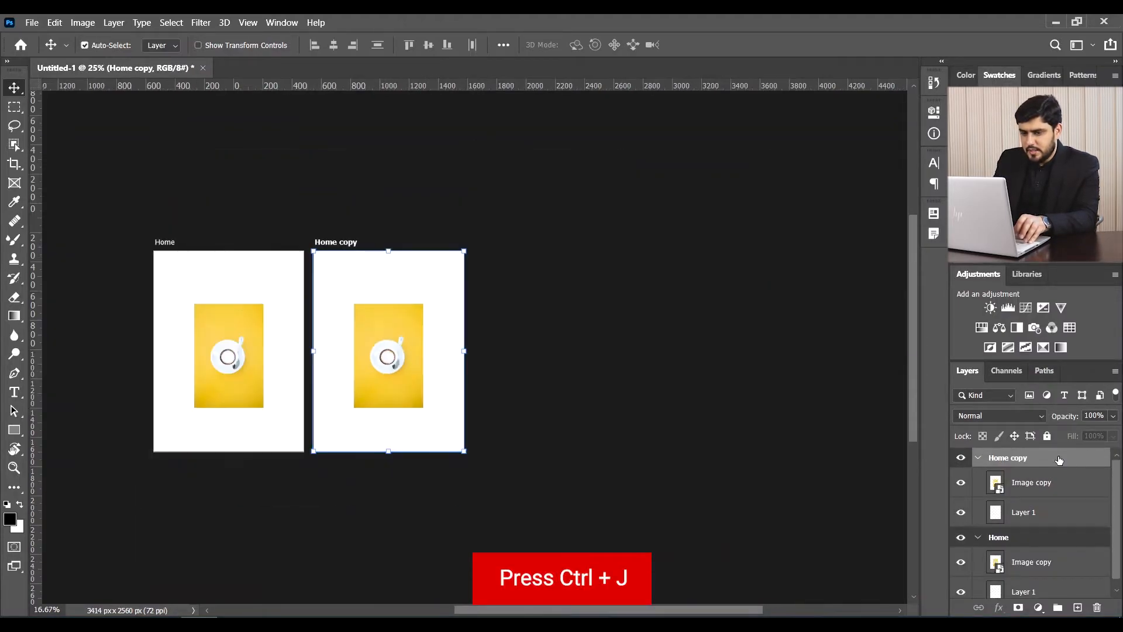
key("ctrl+0")
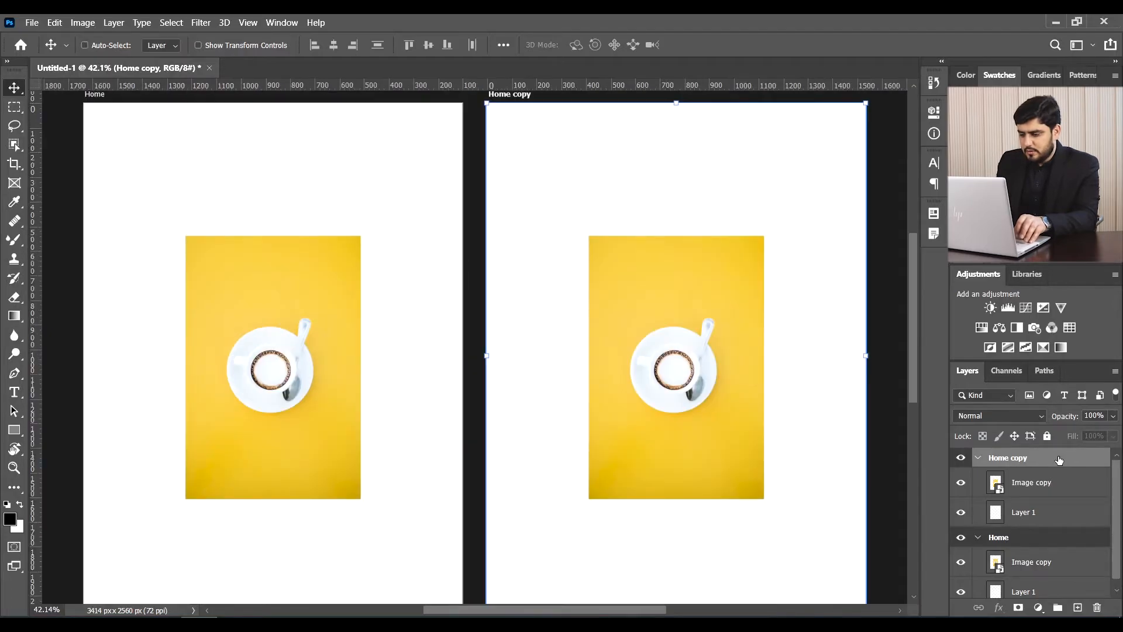
key("ctrl+minus")
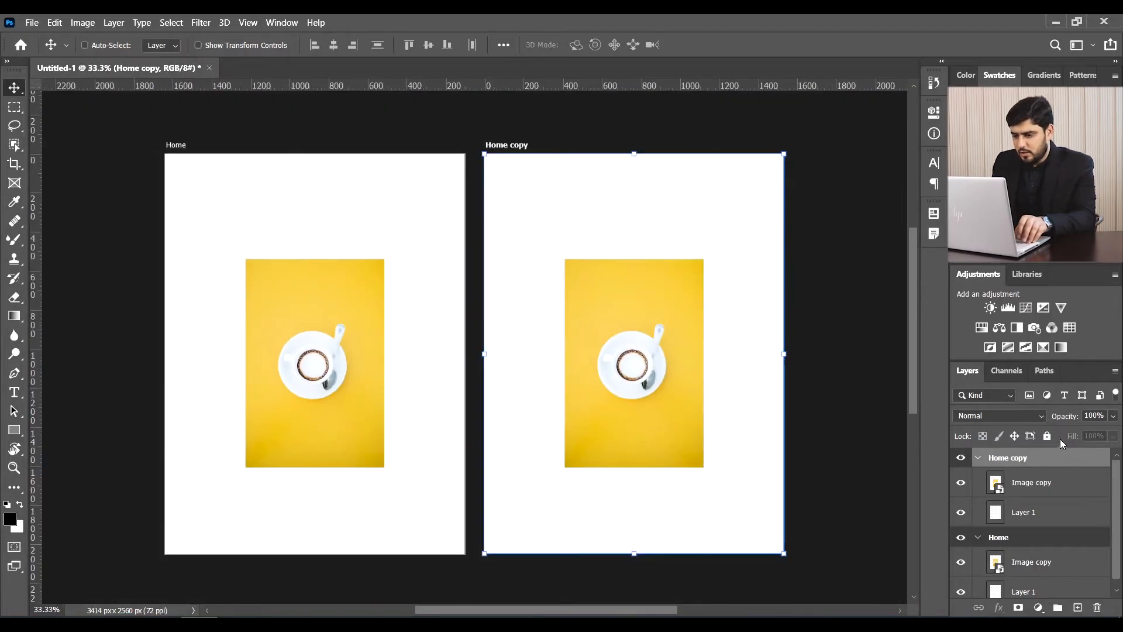
key("ctrl+minus")
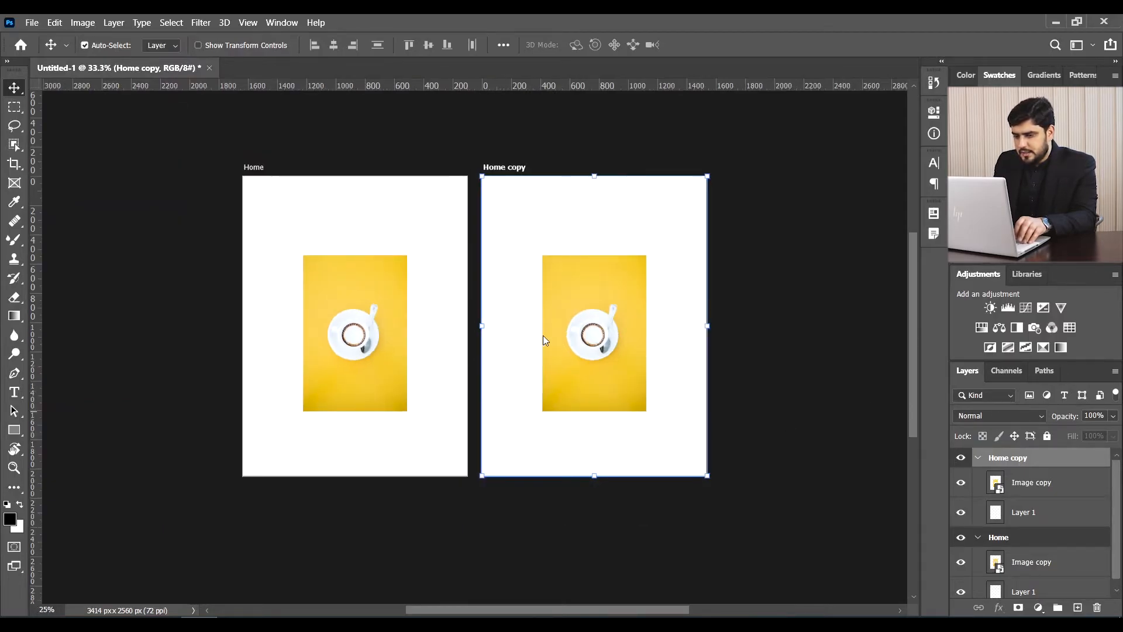
left_click(637, 357)
left_click_drag(634, 355, 1054, 498)
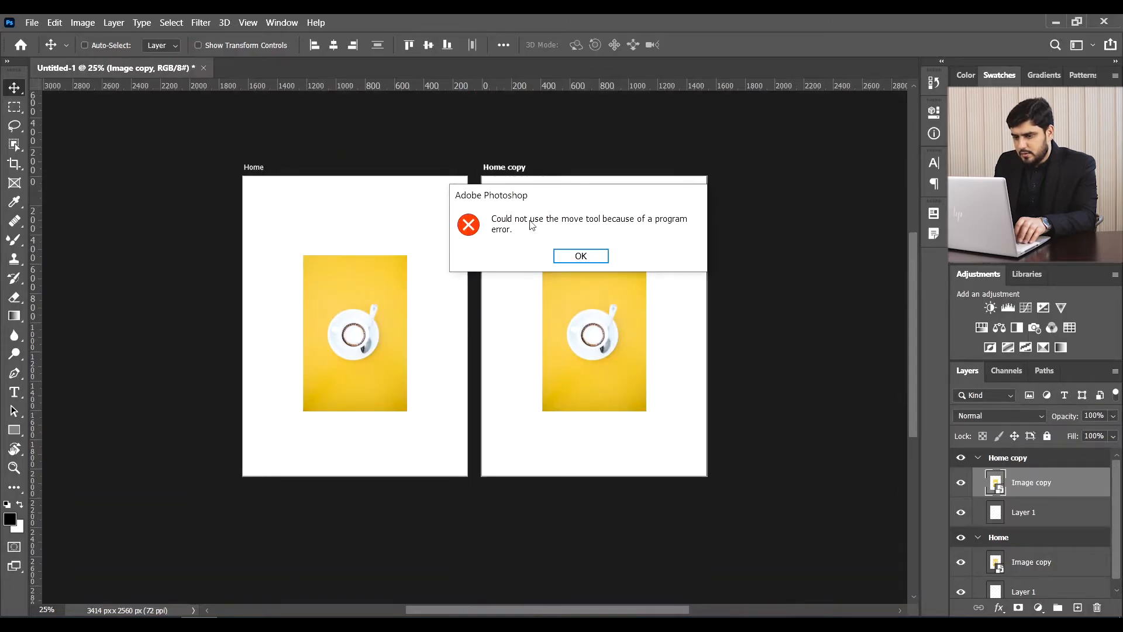
- Dismiss the error, move the cup photo onto Home, delete the duplicate photo layer, and select Home copy
left_click(580, 256)
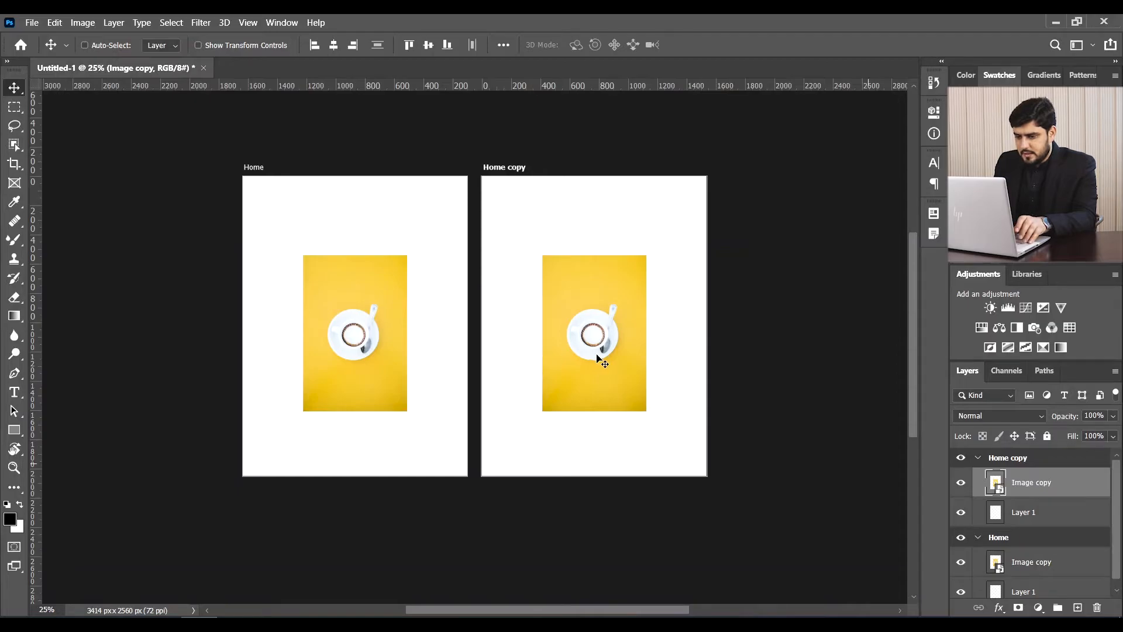
left_click_drag(493, 336, 408, 332)
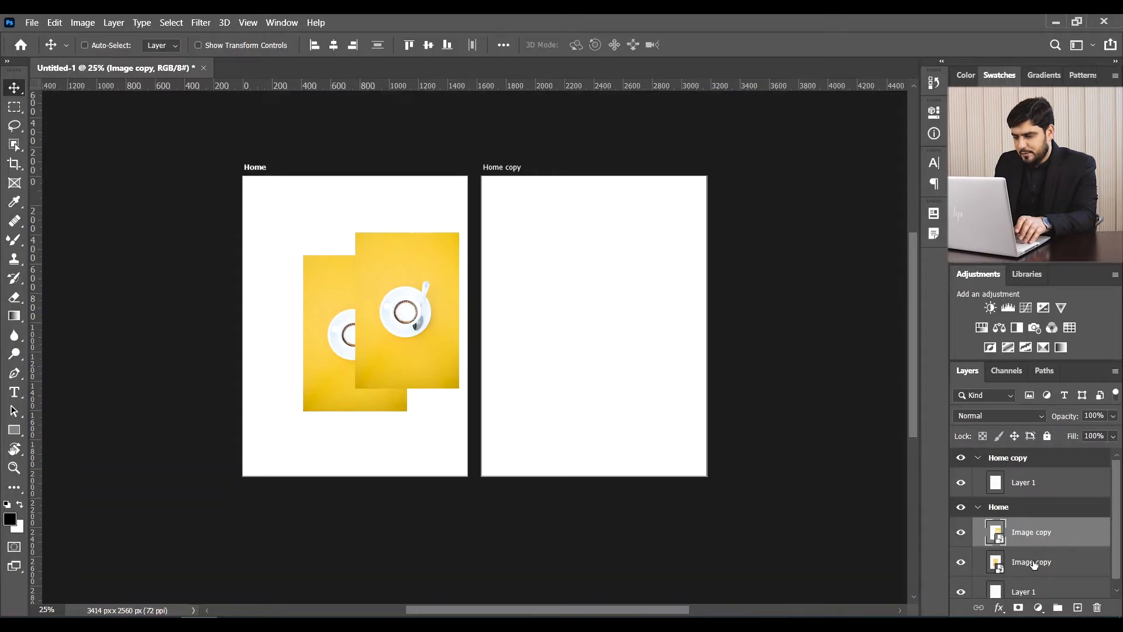
scroll(1035, 559, "down", 1)
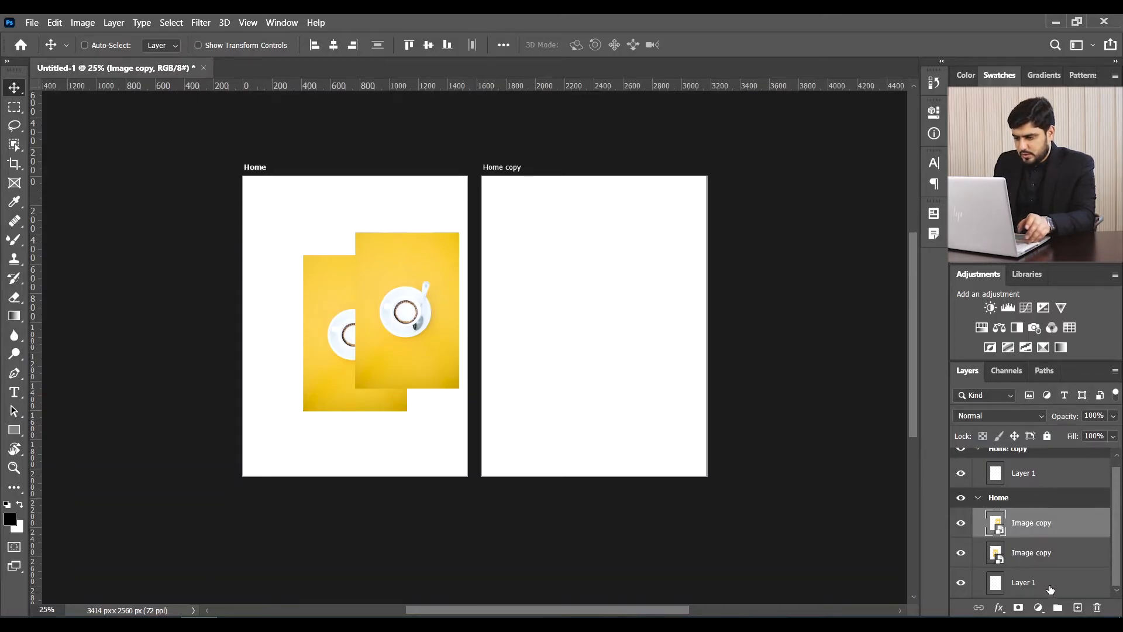
left_click(1097, 609)
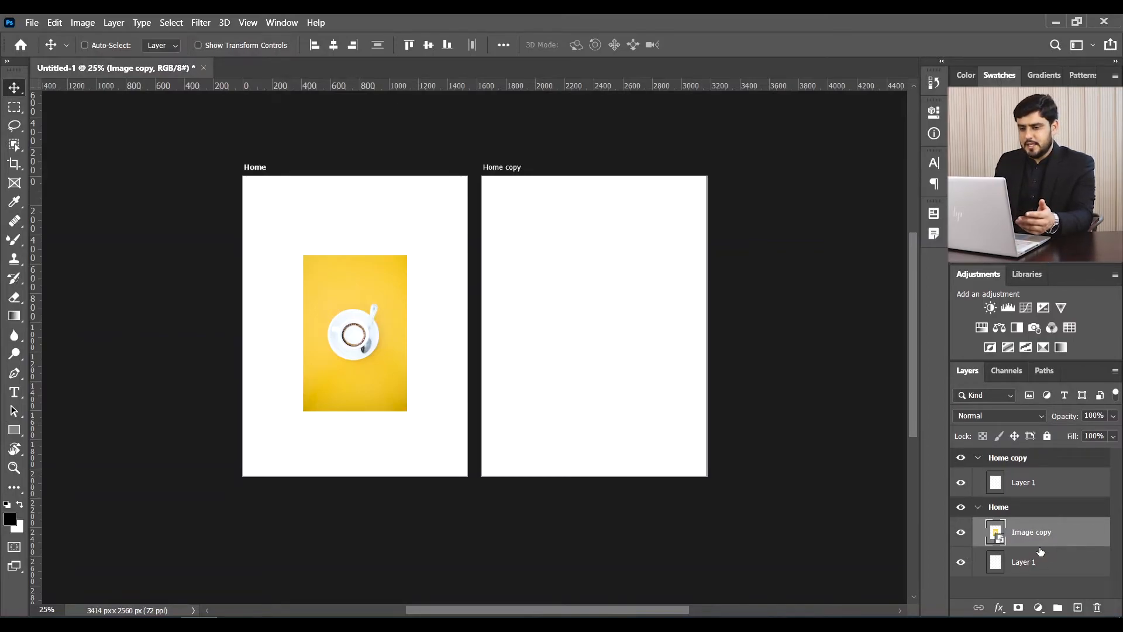
left_click(510, 167)
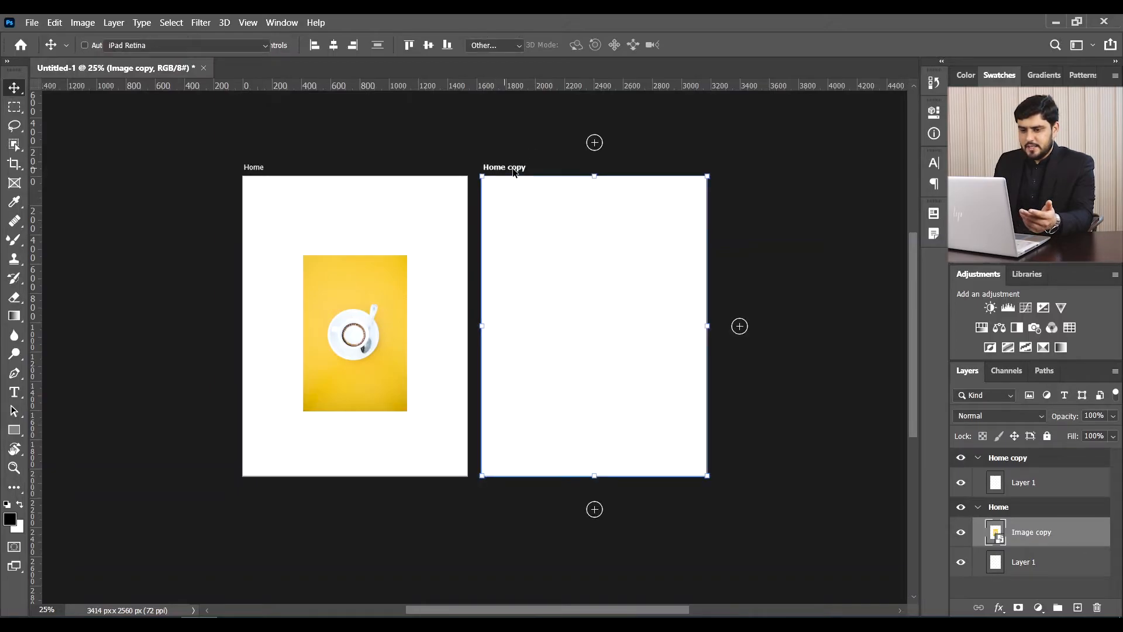
- Rename the Home copy artboard to 'About' and drag the cup photo layer into it
double_click(1003, 458)
type("About")
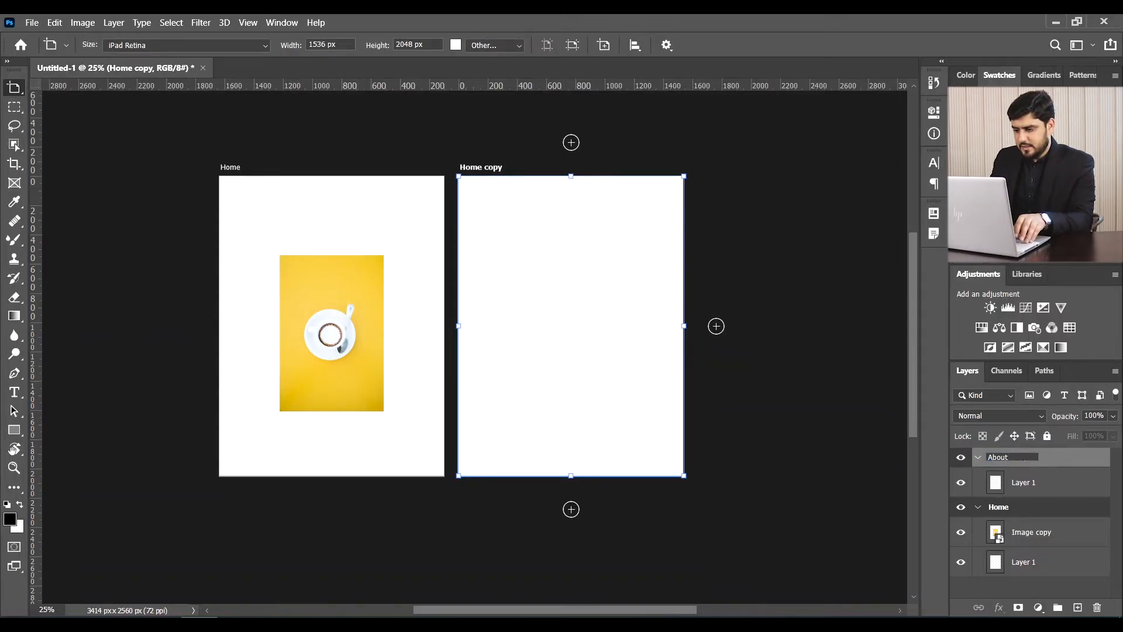
key("Return")
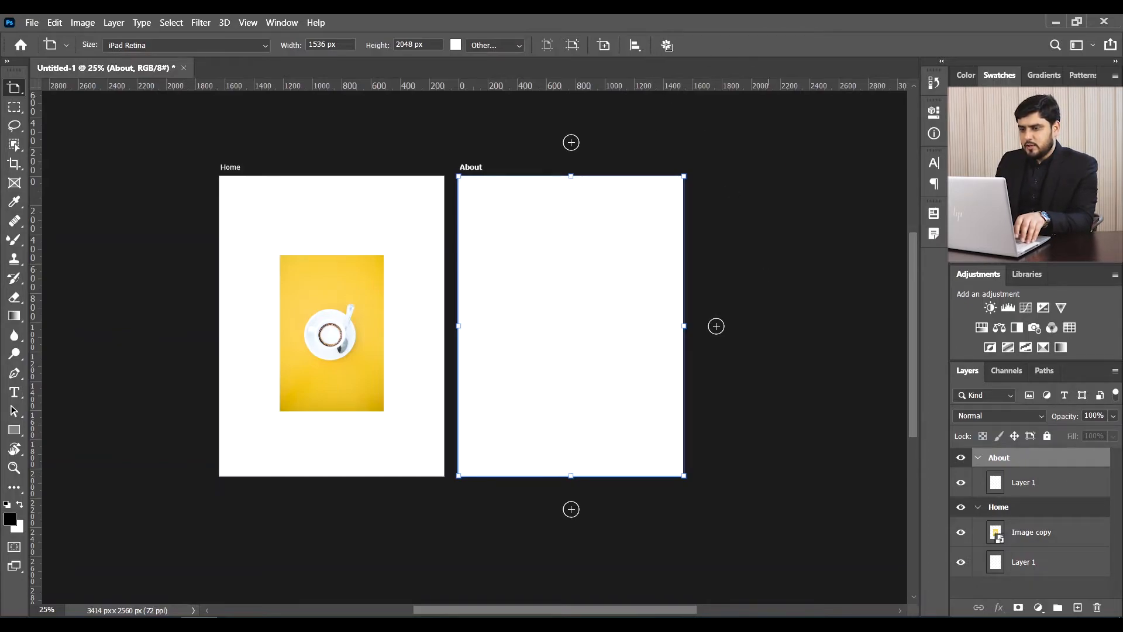
left_click(667, 45)
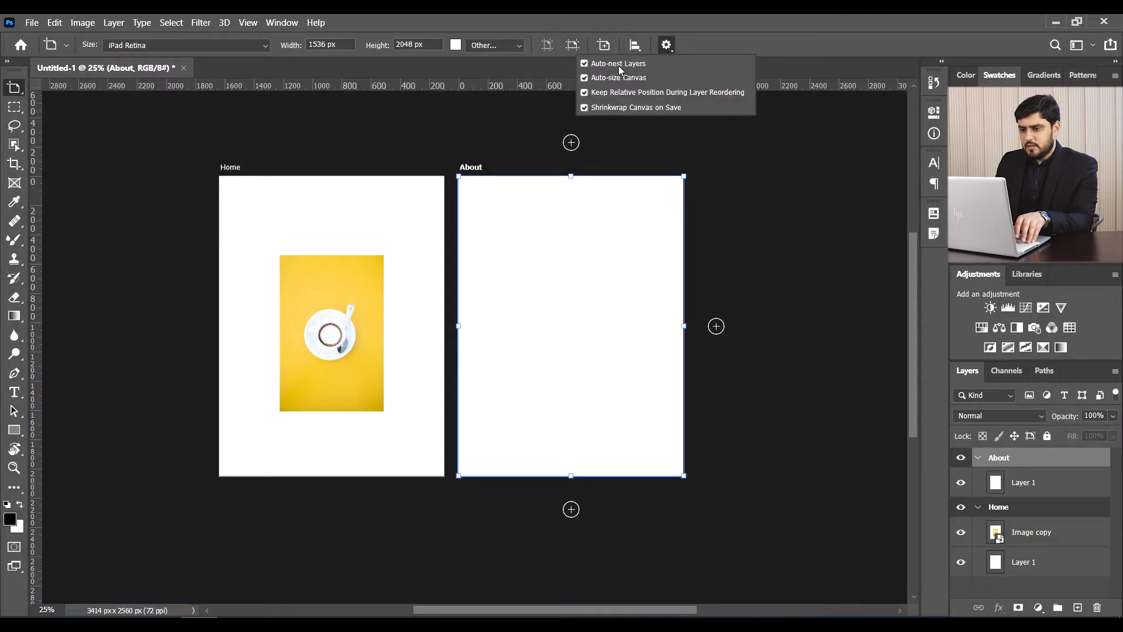
left_click(779, 43)
left_click_drag(1038, 533, 1015, 471)
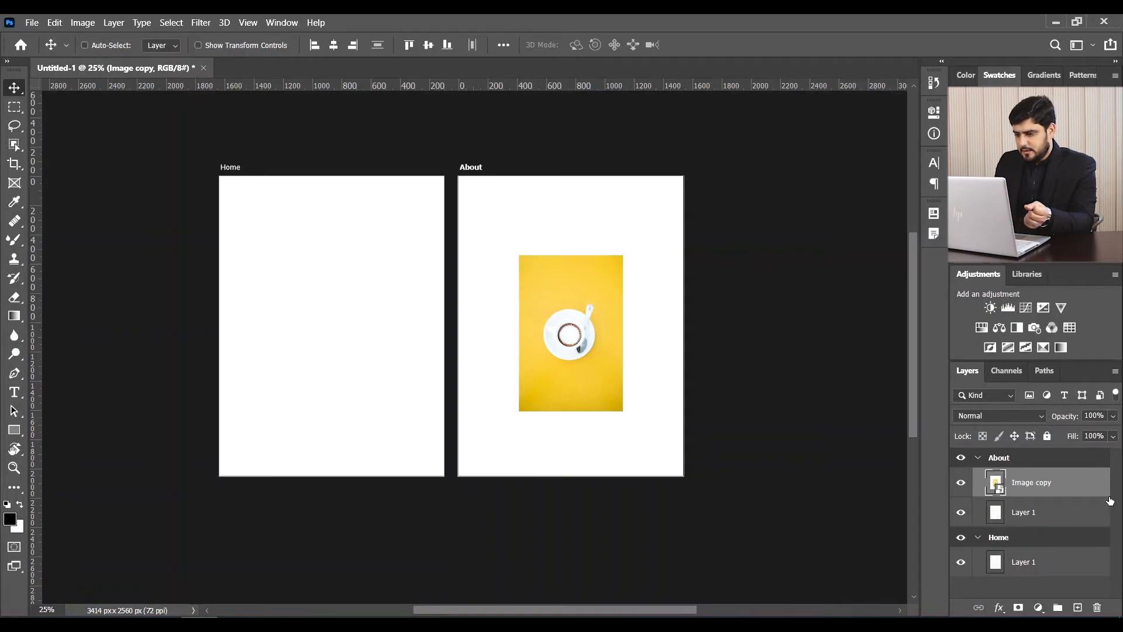
- Close Untitled-1 without saving, open bird.jpg, and unlock its Background into Layer 0
left_click(203, 68)
left_click(583, 259)
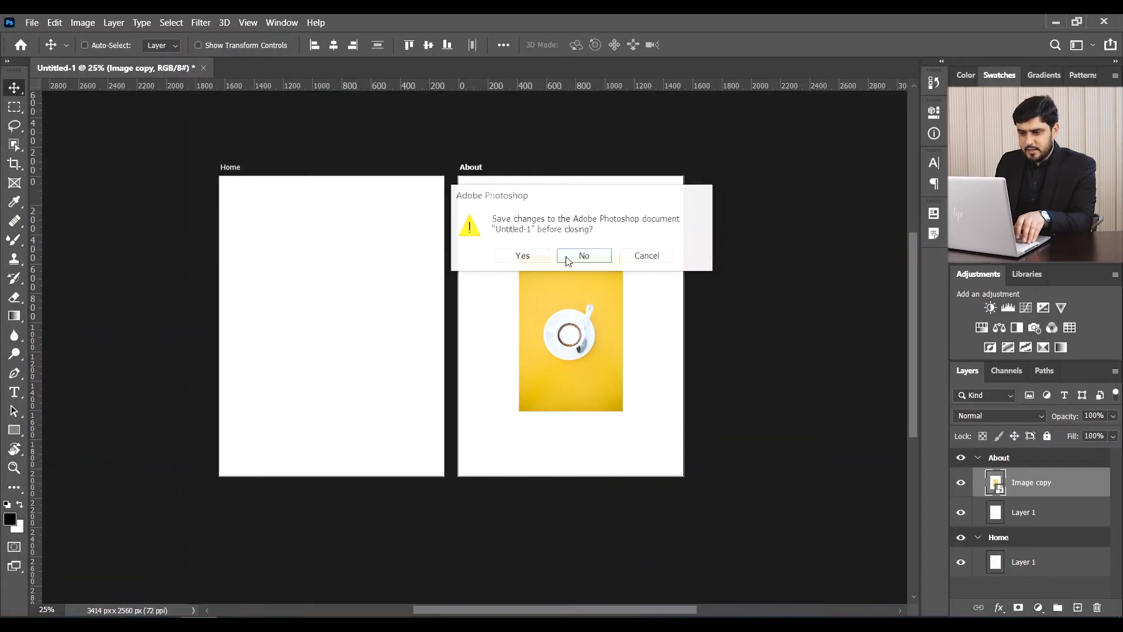
left_click(339, 269)
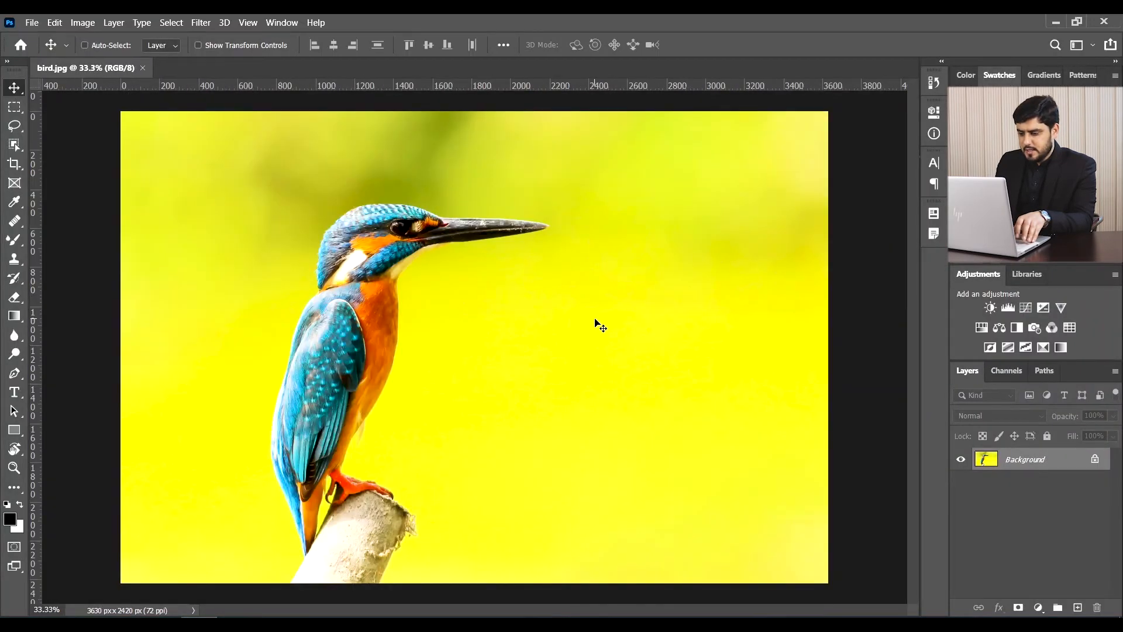
key("ctrl+minus")
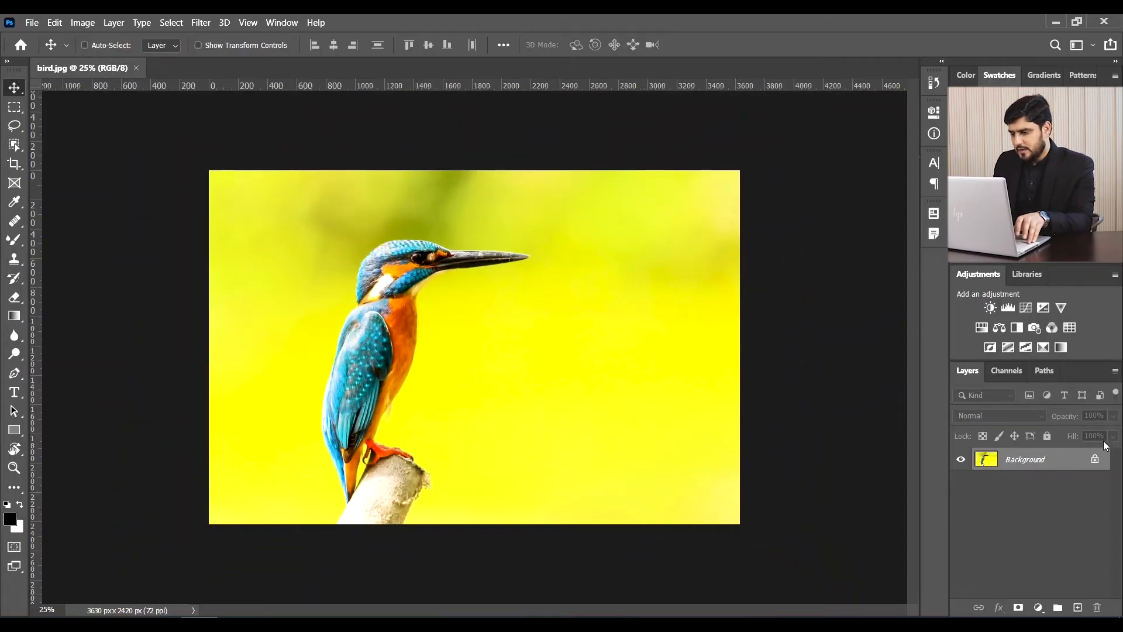
left_click(1095, 461)
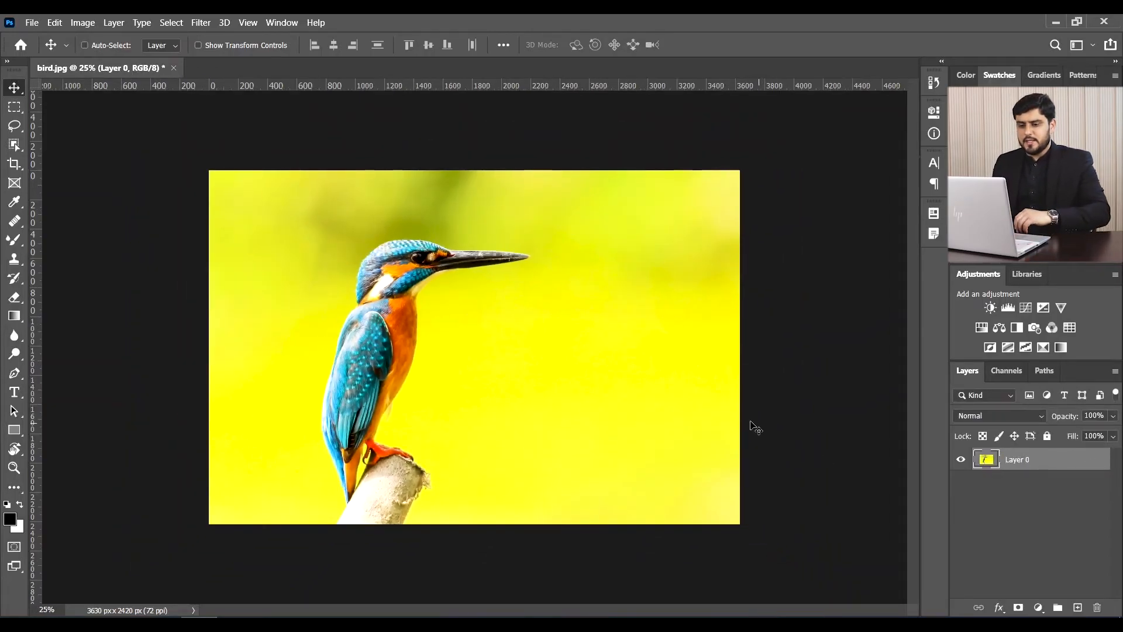
- Wrap Layer 0 in a new artboard via Artboard from Layers, keeping the name 'Artboard 1'
right_click(1049, 462)
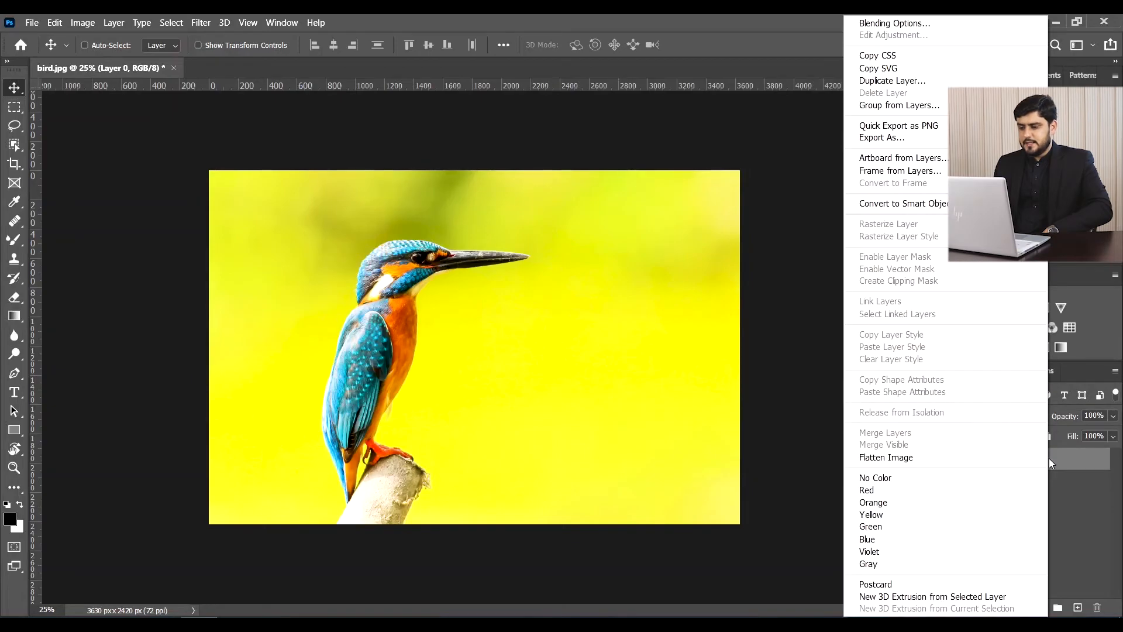
left_click(913, 157)
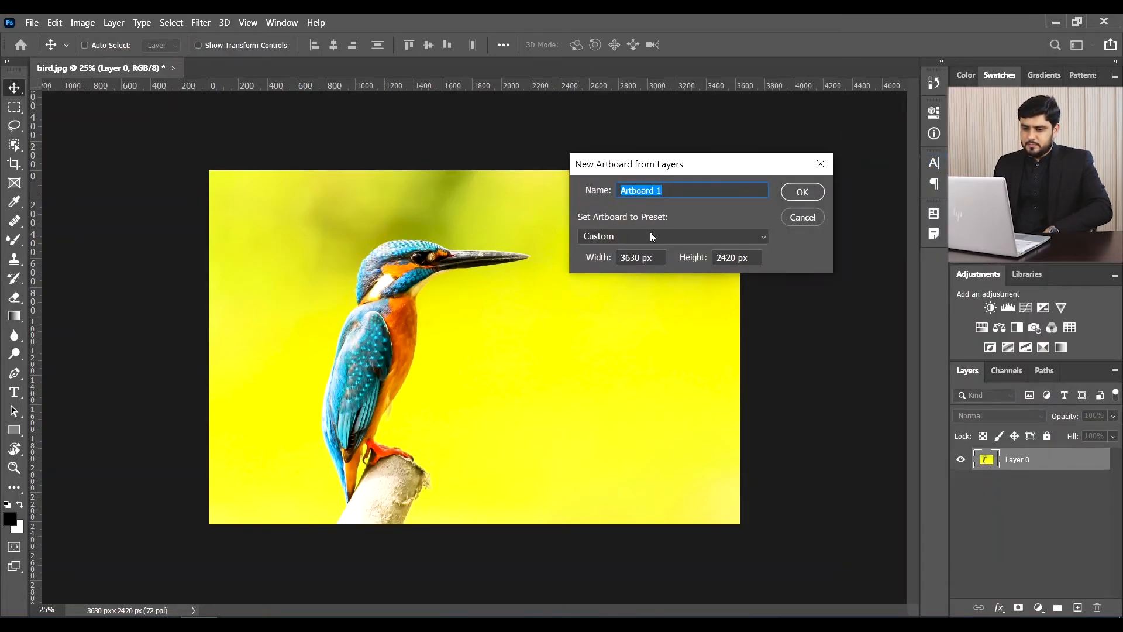
double_click(658, 191)
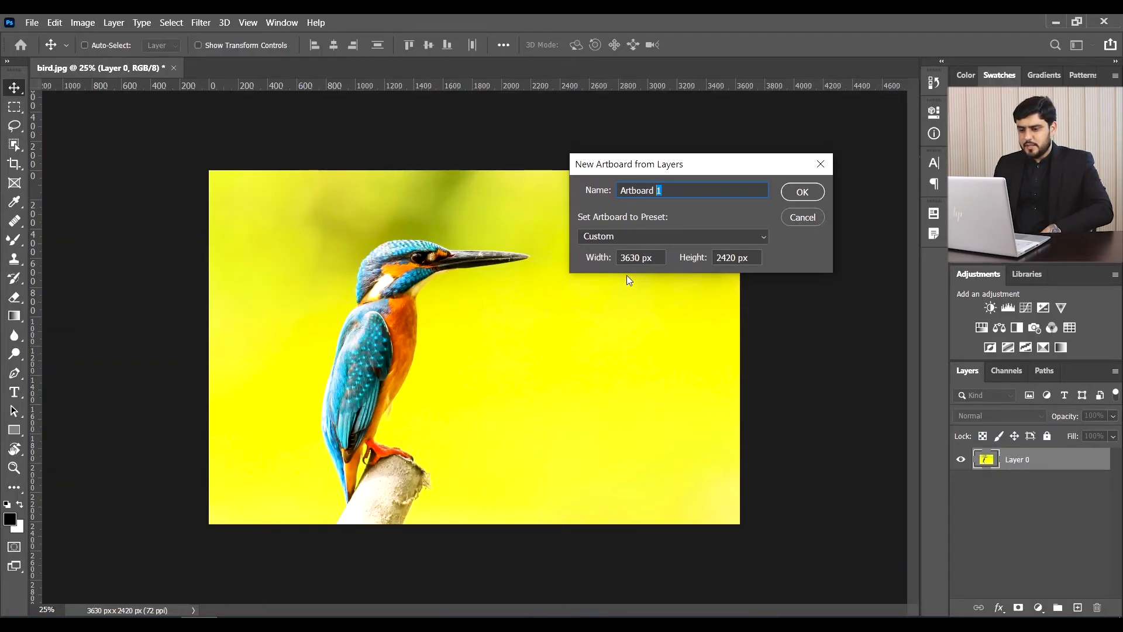
left_click(800, 193)
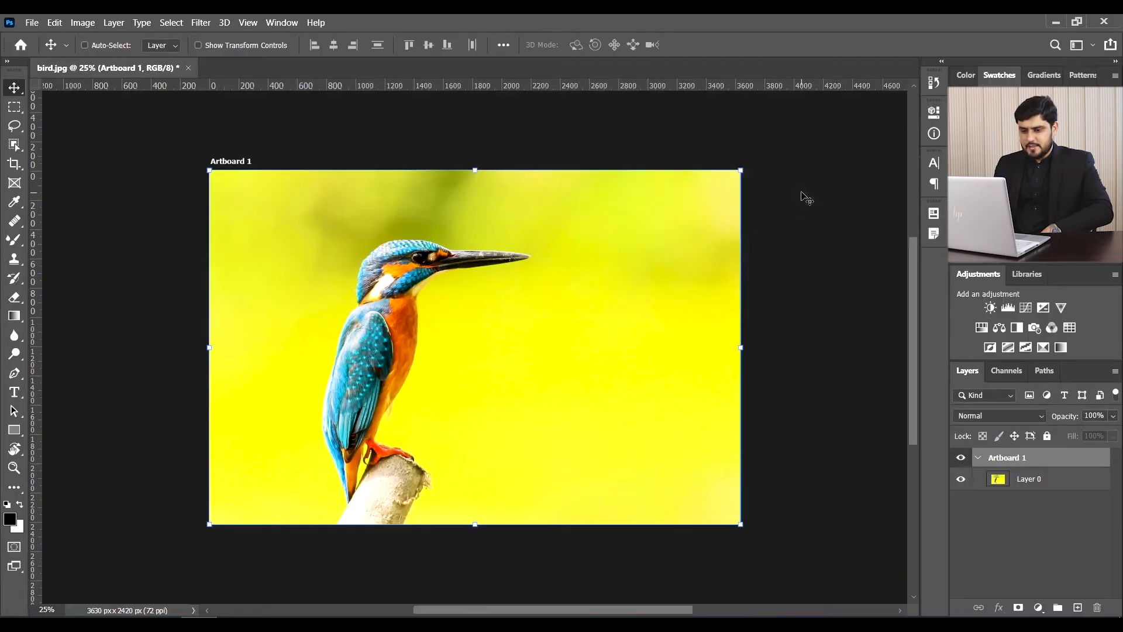
- Extend Artboard 1 to the right, and undo a trial downward extension
left_click_drag(741, 346, 855, 346)
scroll(513, 476, "down", 2)
left_click_drag(531, 466, 532, 557)
scroll(749, 510, "up", 1)
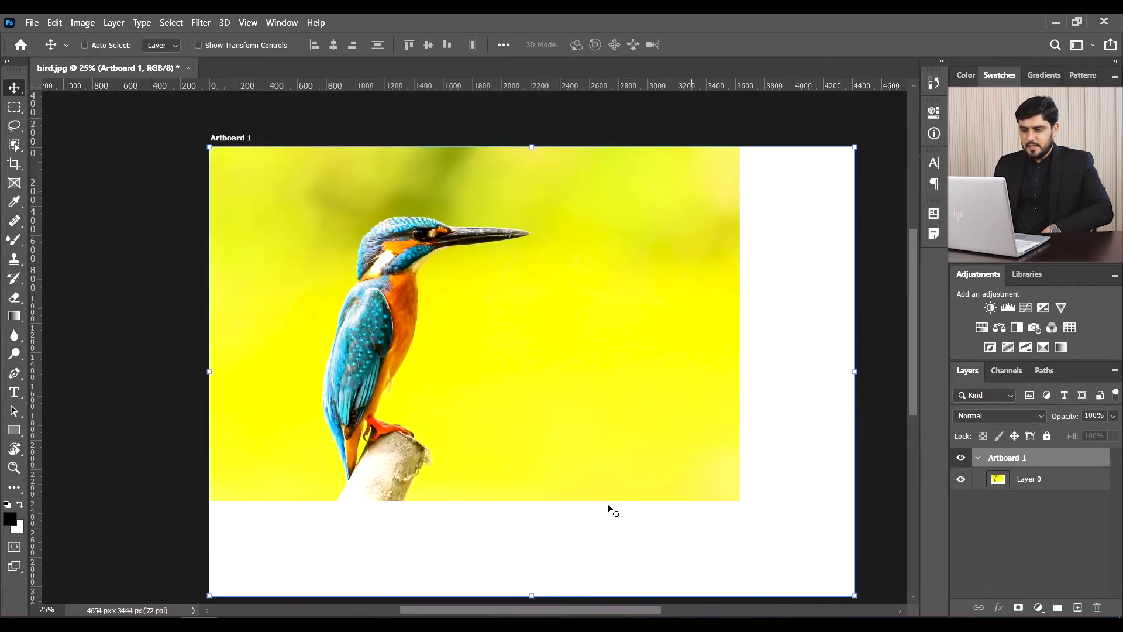
key("ctrl+z")
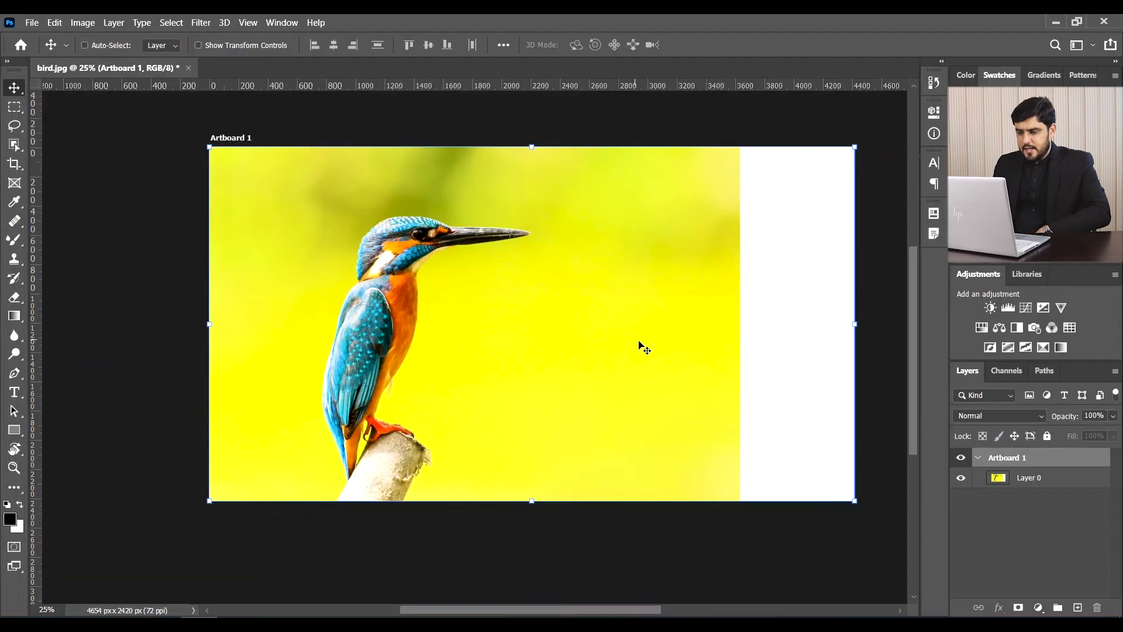
- Flip Artboard 1 to portrait 2420 x 4410 px and shift the kingfisher photo left
right_click(14, 88)
left_click(108, 97)
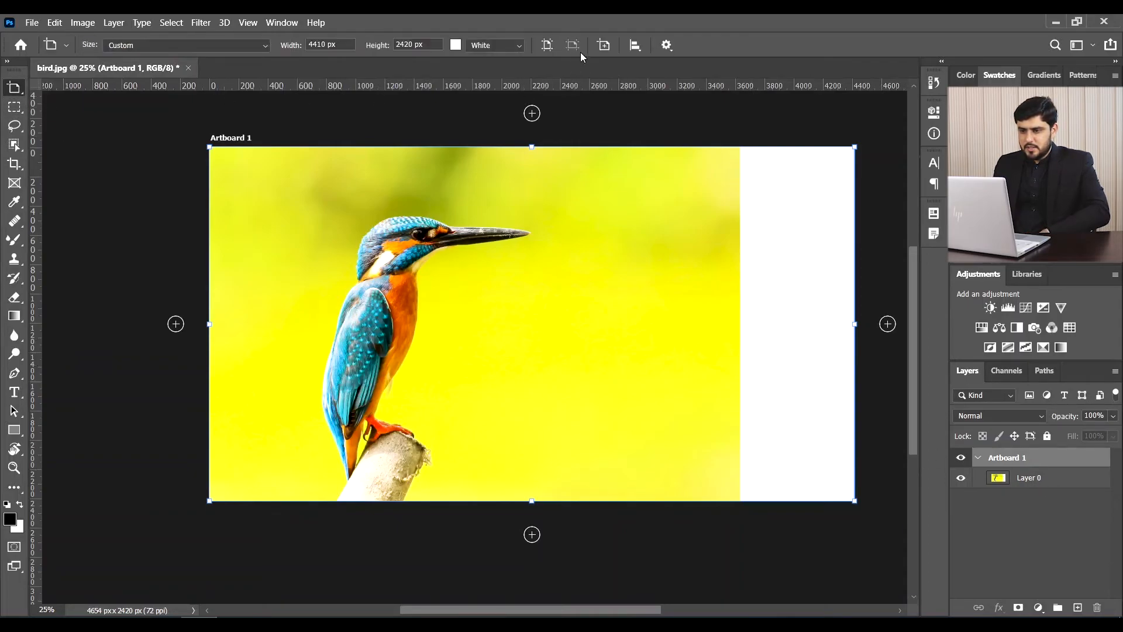
left_click(548, 45)
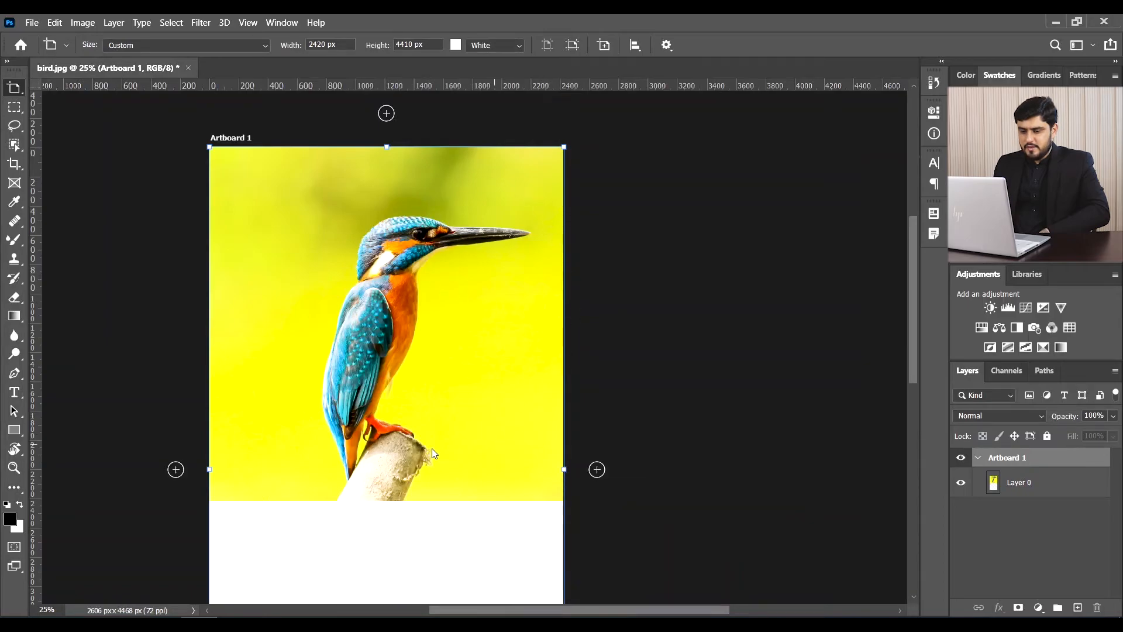
scroll(496, 274, "down", 2)
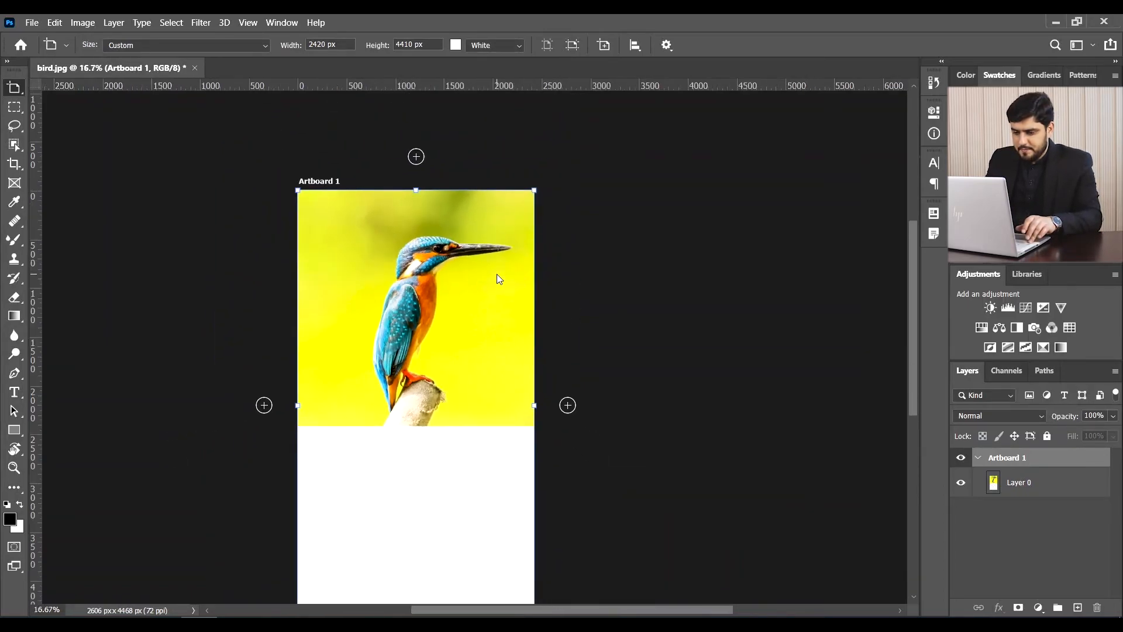
scroll(497, 361, "down", 1)
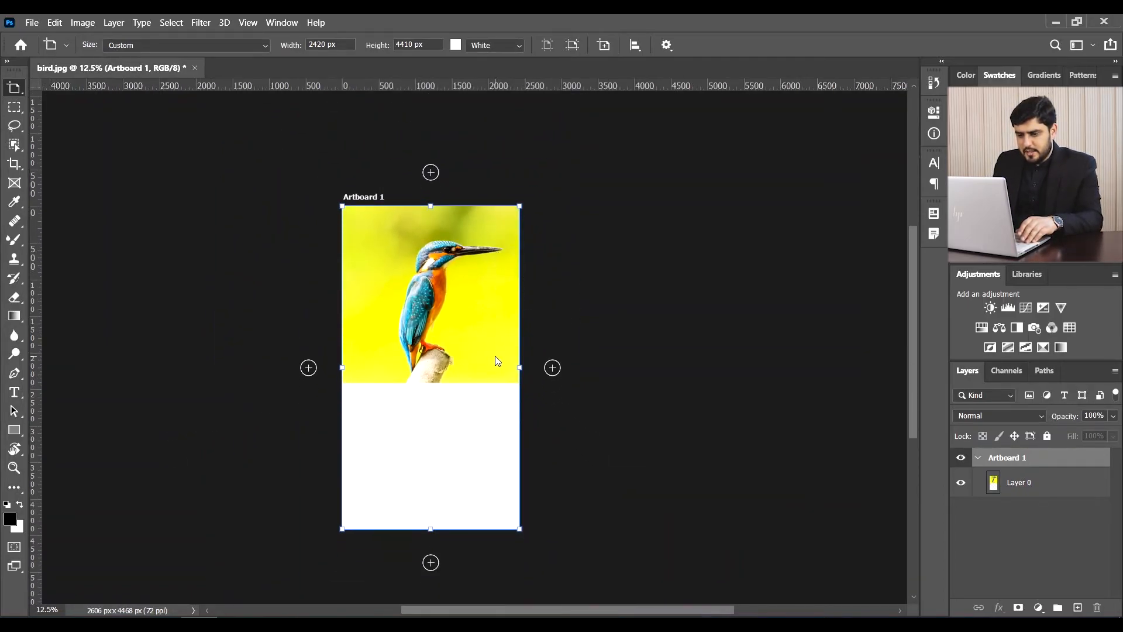
left_click(1006, 484)
key("v")
mouse_move(459, 318)
left_mouse_down()
mouse_move(411, 315)
mouse_move(448, 315)
left_mouse_up()
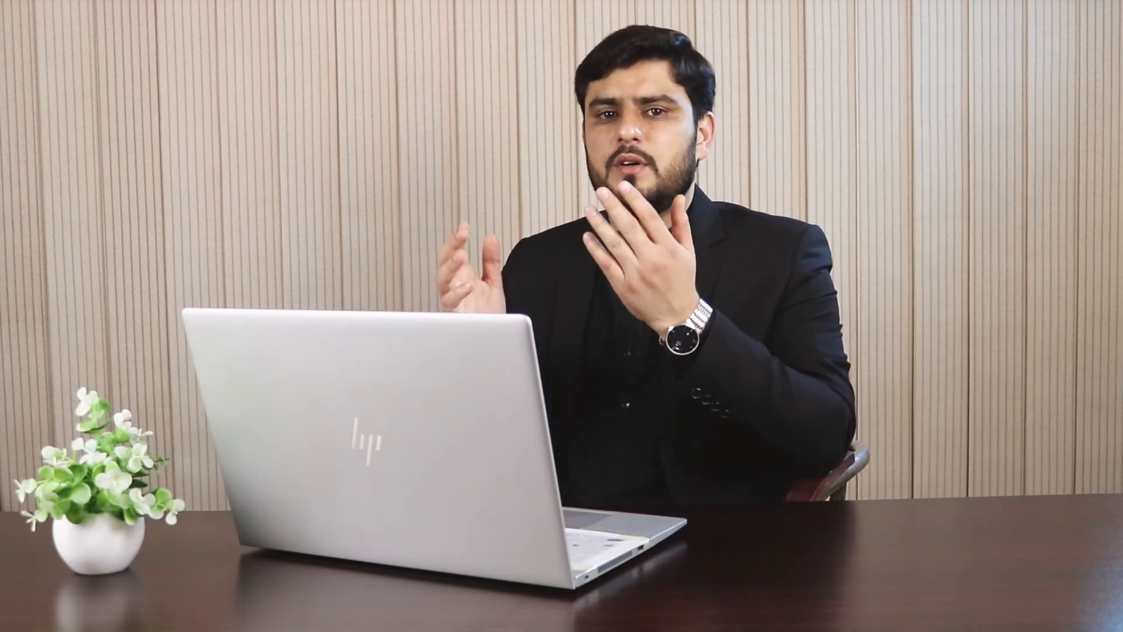